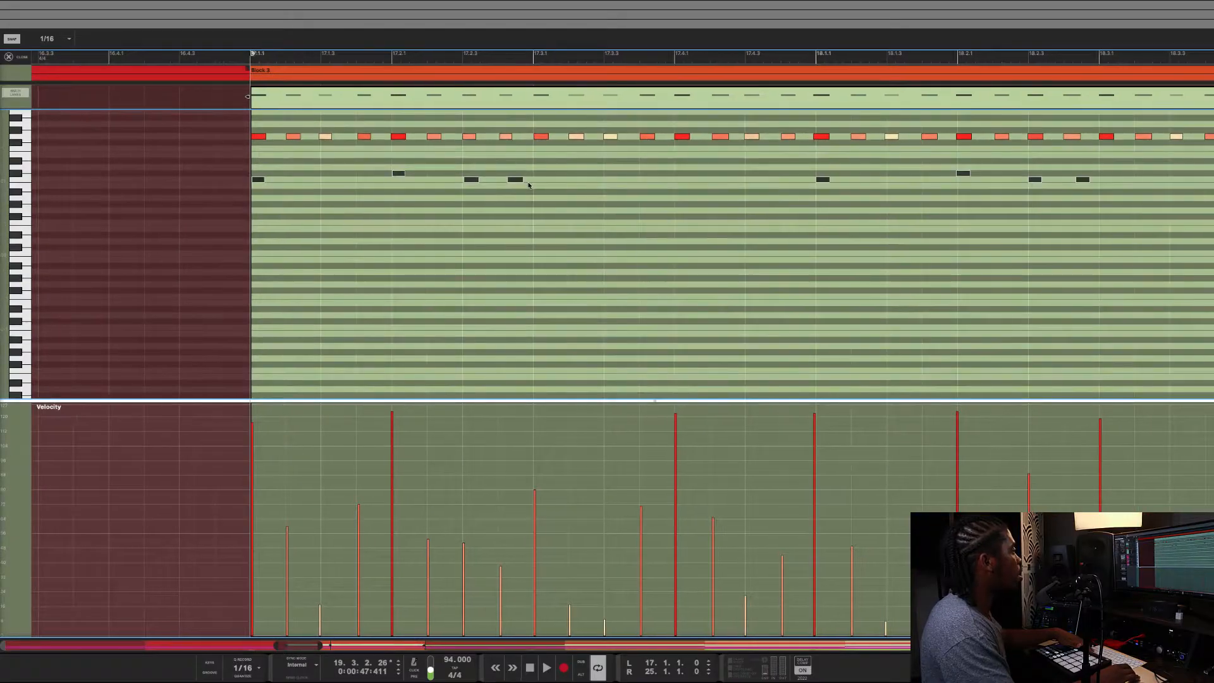
# Step: Examine the timing and velocities of the hi-hat notes in the Block 3 clip and play it from bar 16.3
pyautogui.scroll(1, 528, 185)
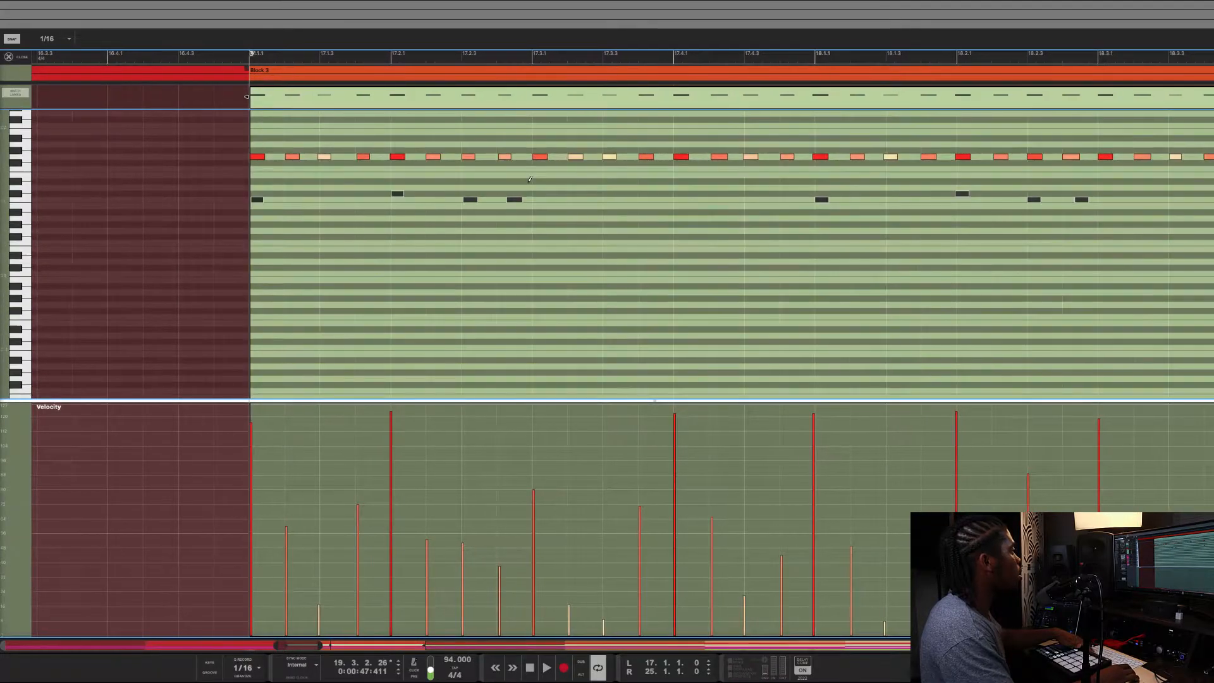
pyautogui.scroll(4, 529, 184)
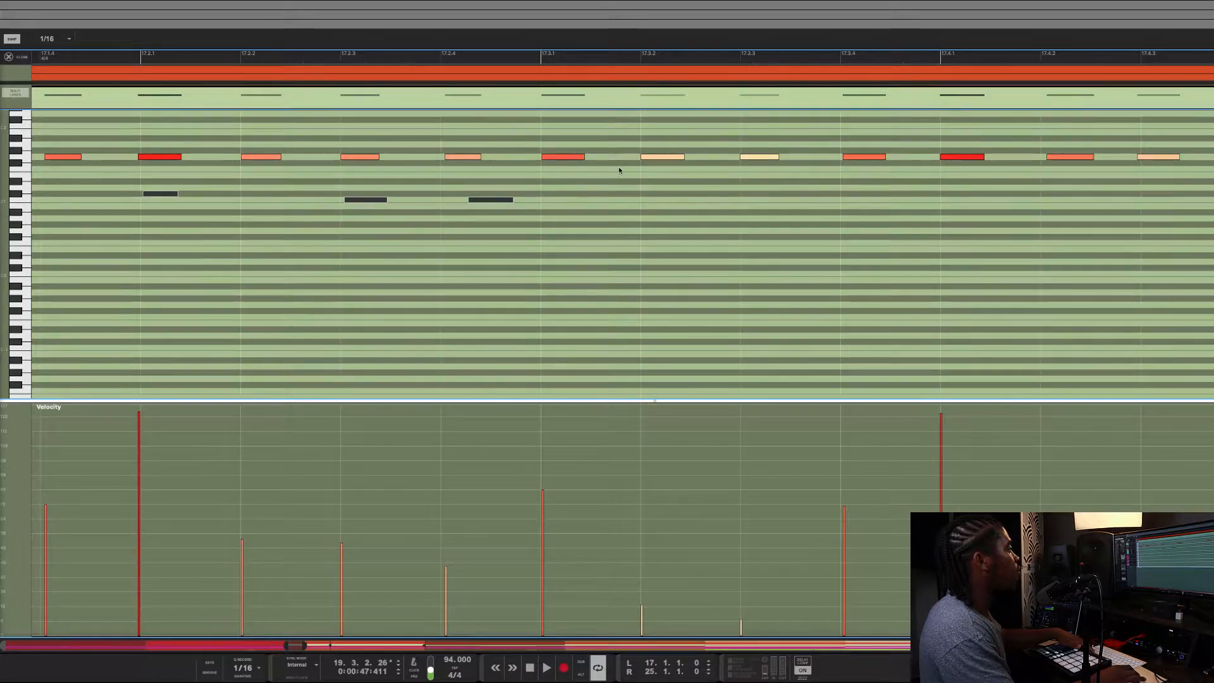
pyautogui.hscroll(5, 884, 155)
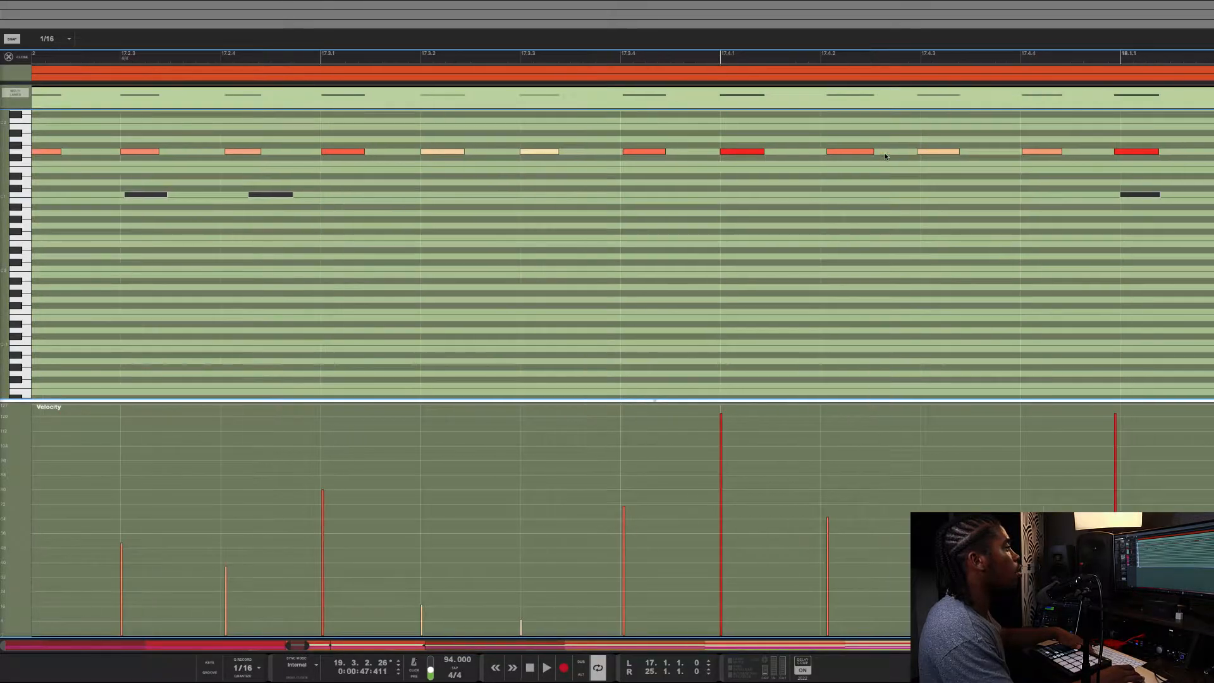
pyautogui.scroll(-5, 885, 157)
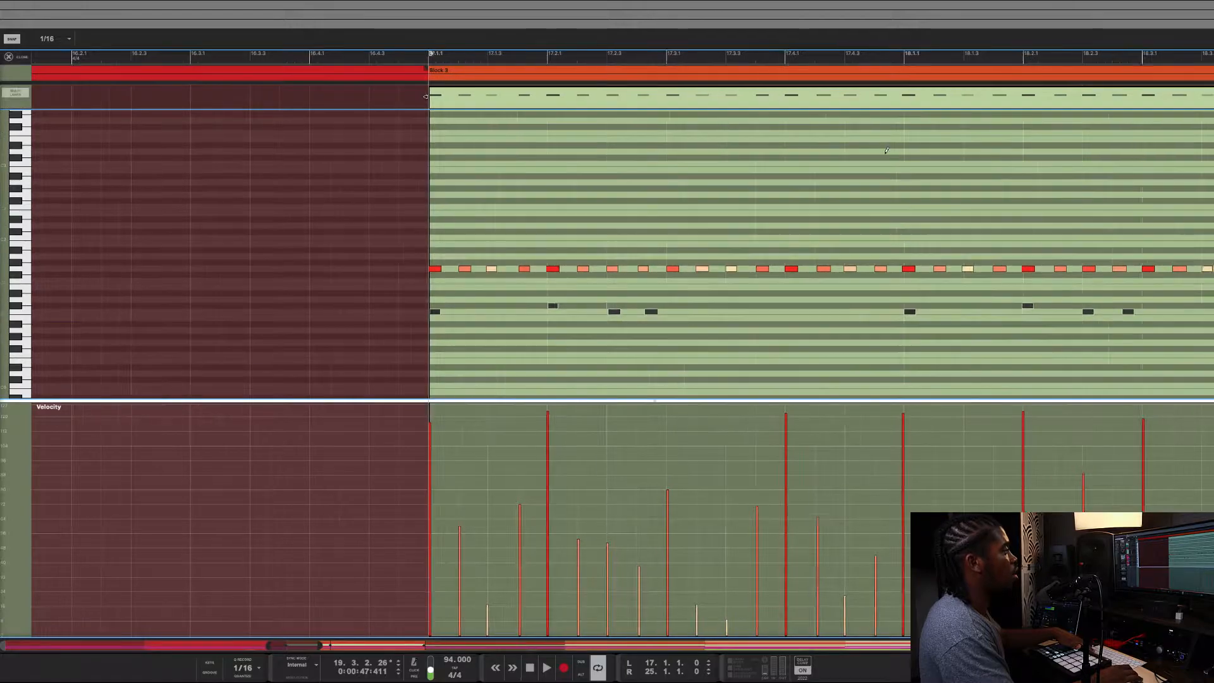
pyautogui.hscroll(3, 885, 156)
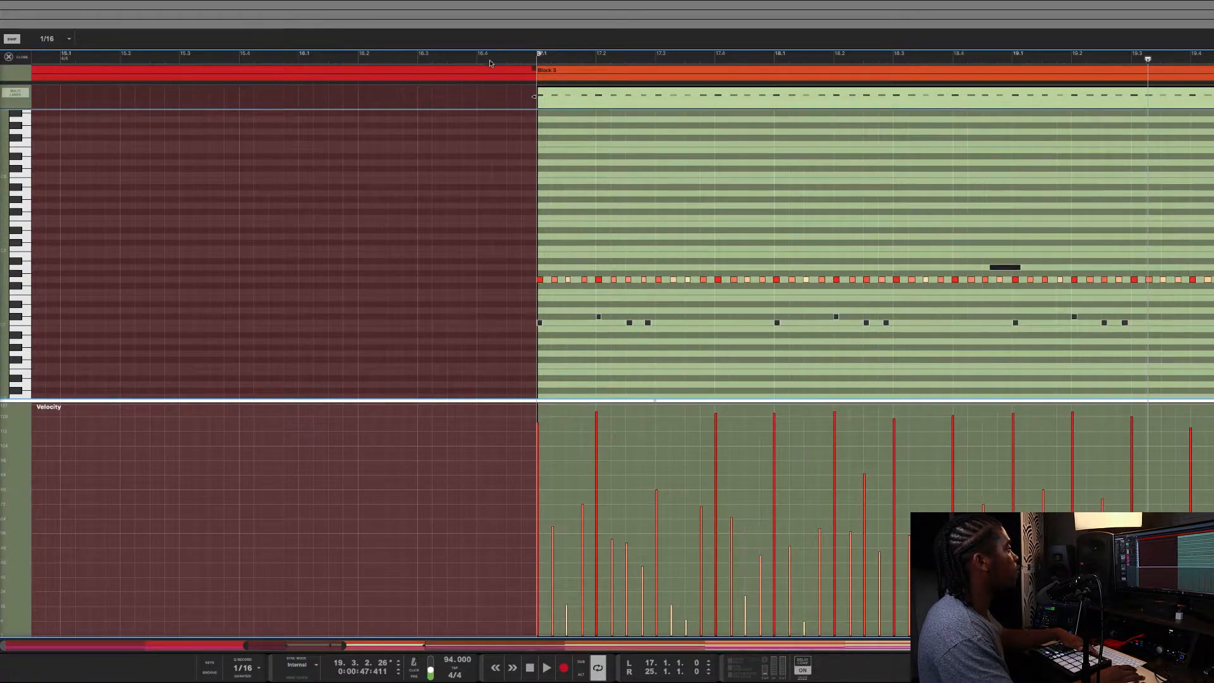
pyautogui.click(421, 60)
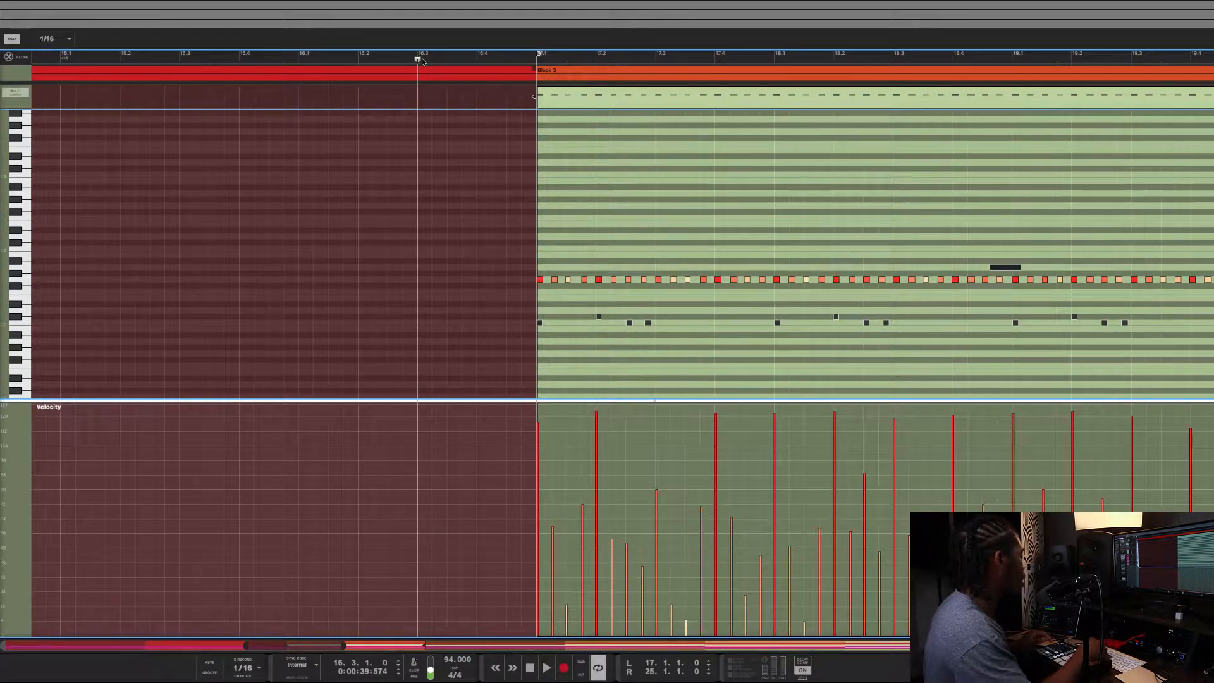
pyautogui.press('space')
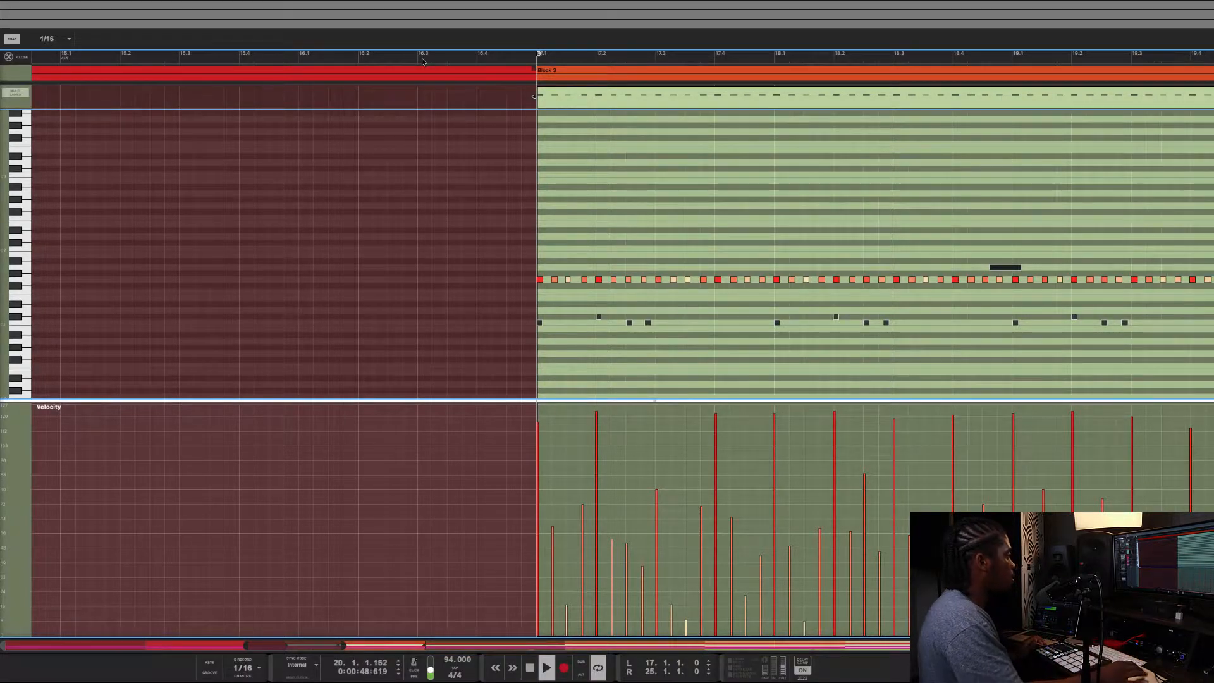
pyautogui.press('space')
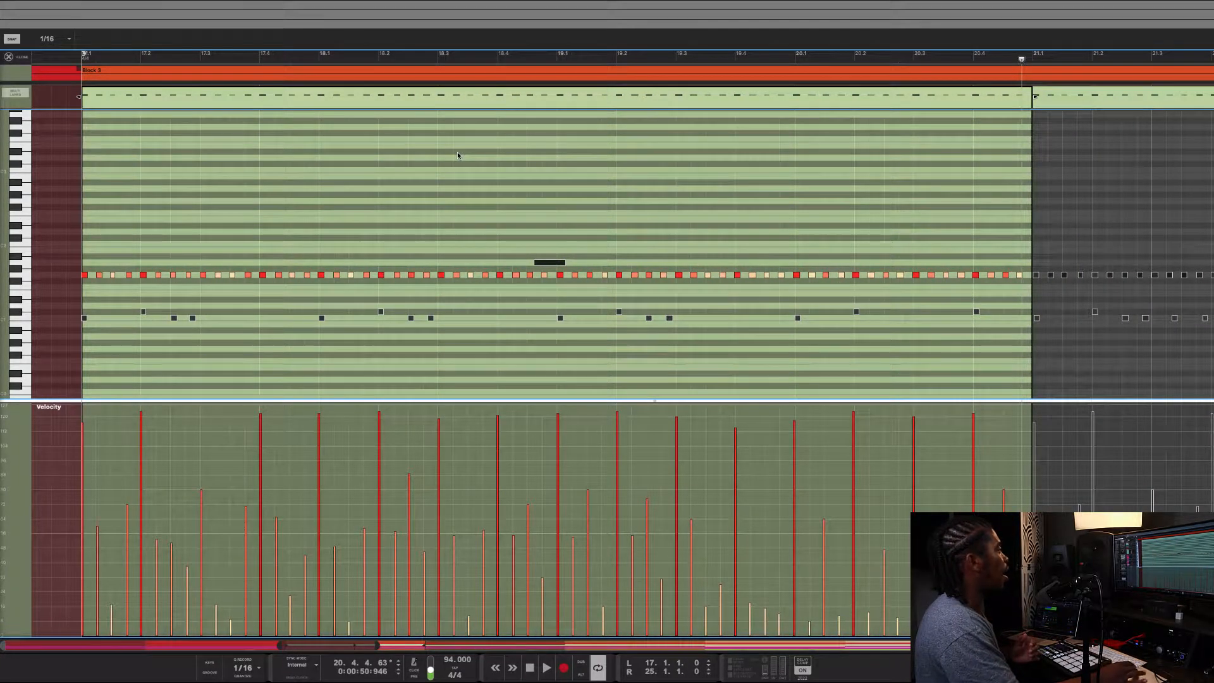
# Step: Open the hi-hat clip copy in Block 4, select all its notes and quantize them to 1/16 at 100%
pyautogui.click(24, 61)
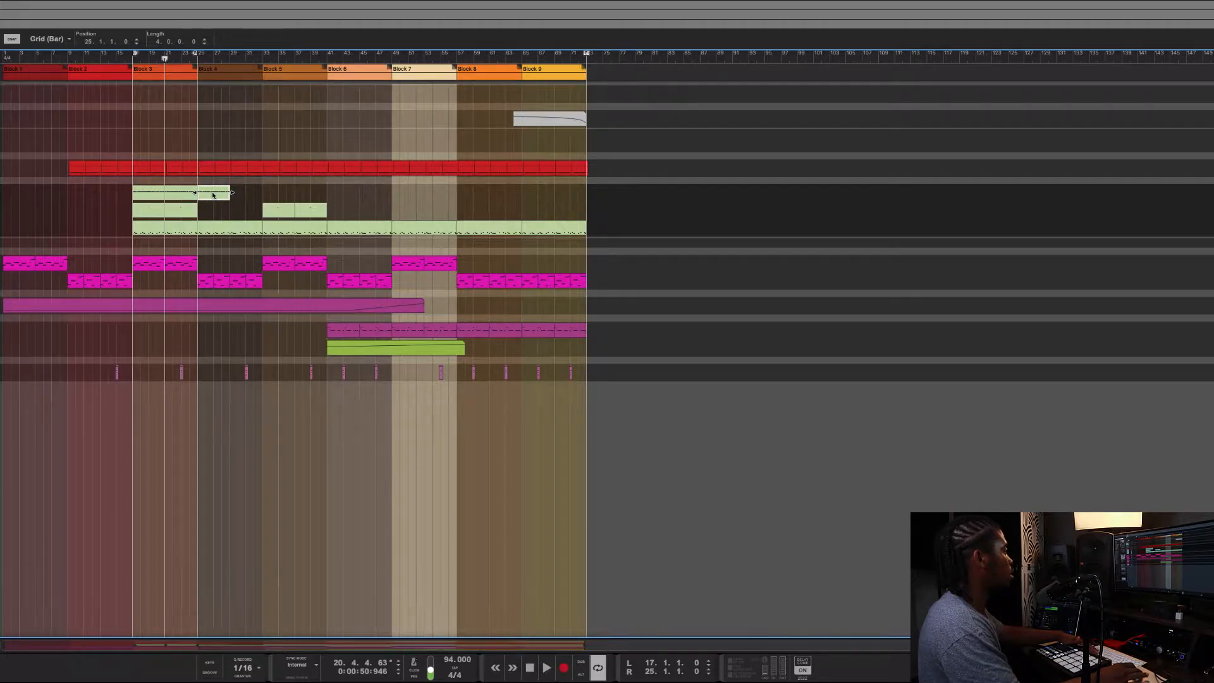
pyautogui.doubleClick(214, 195)
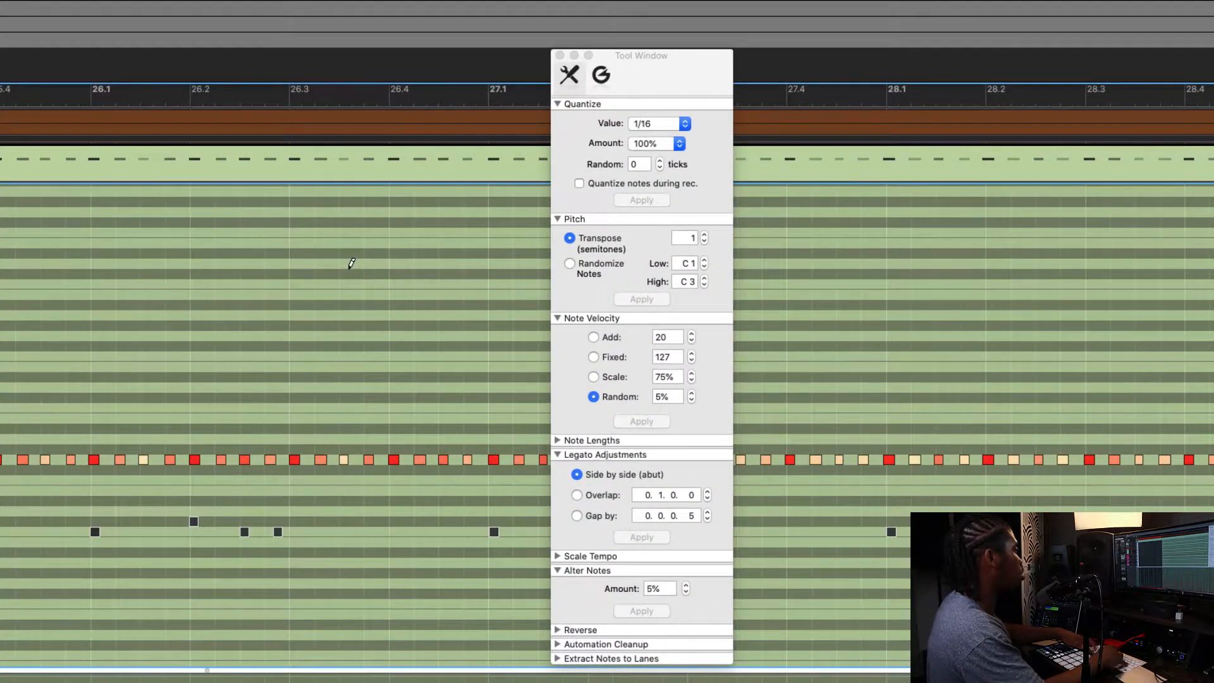
pyautogui.press('super+a')
pyautogui.press('h')
pyautogui.click(560, 55)
pyautogui.click(621, 169)
# Step: Play the quantized hi-hat copy in Block 4 from bar 25
pyautogui.hscroll(-3, 466, 206)
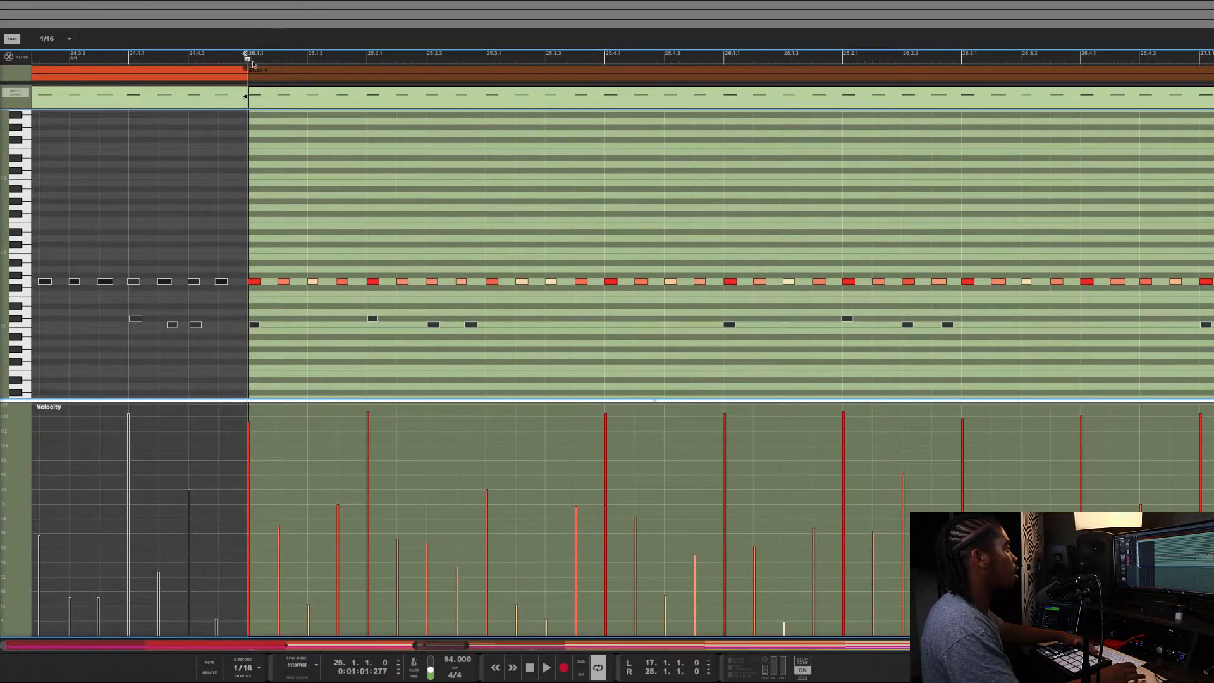
pyautogui.press('space')
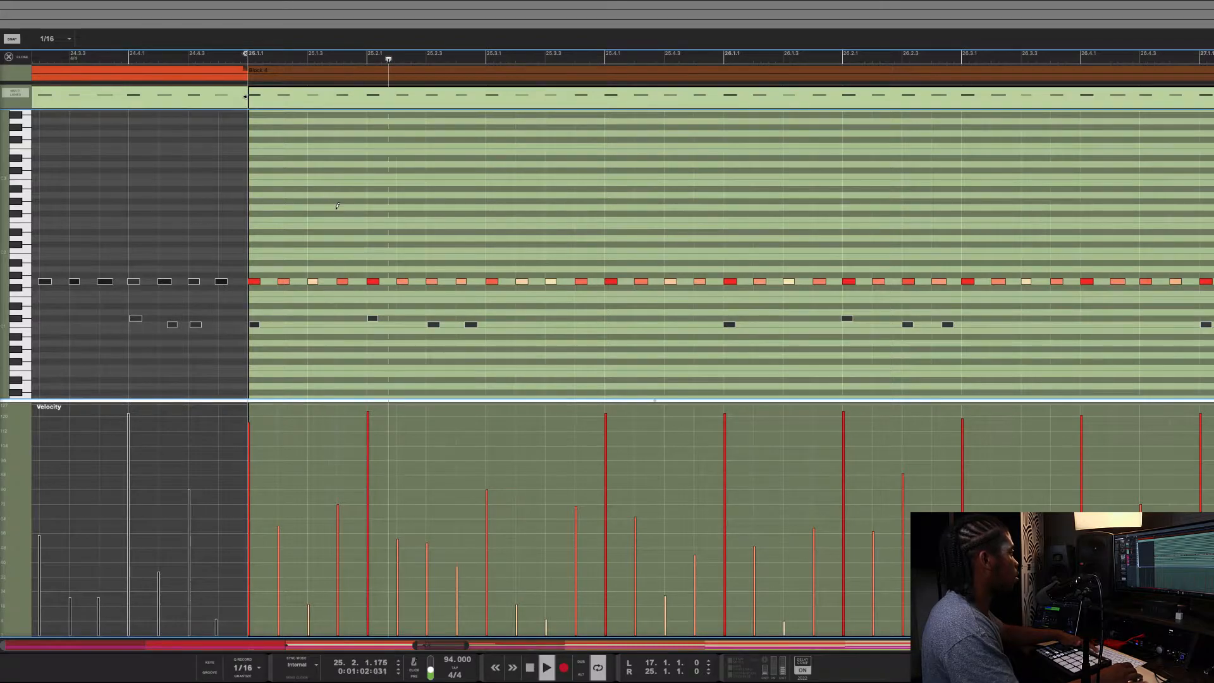
pyautogui.scroll(-3, 335, 212)
pyautogui.scroll(-3, 335, 212)
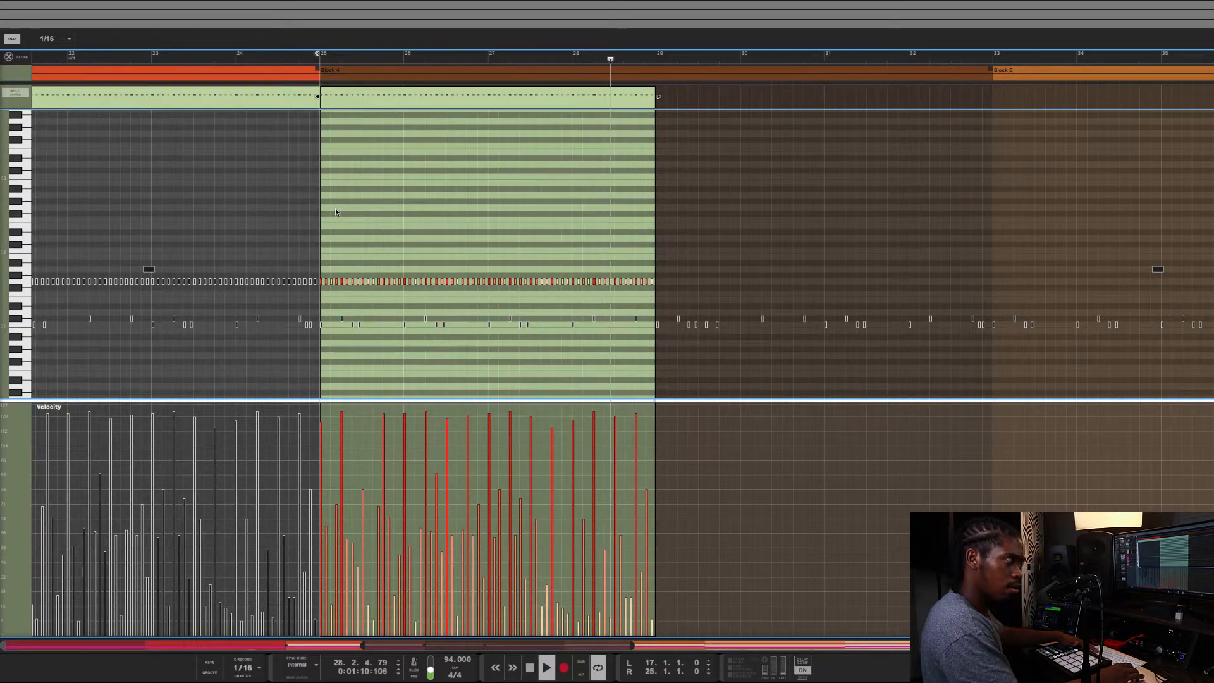
pyautogui.press('space')
# Step: Compare the Block 3 hi-hats with the quantized copy by playing Block 3 and again from bar 25
pyautogui.hscroll(-5, 335, 212)
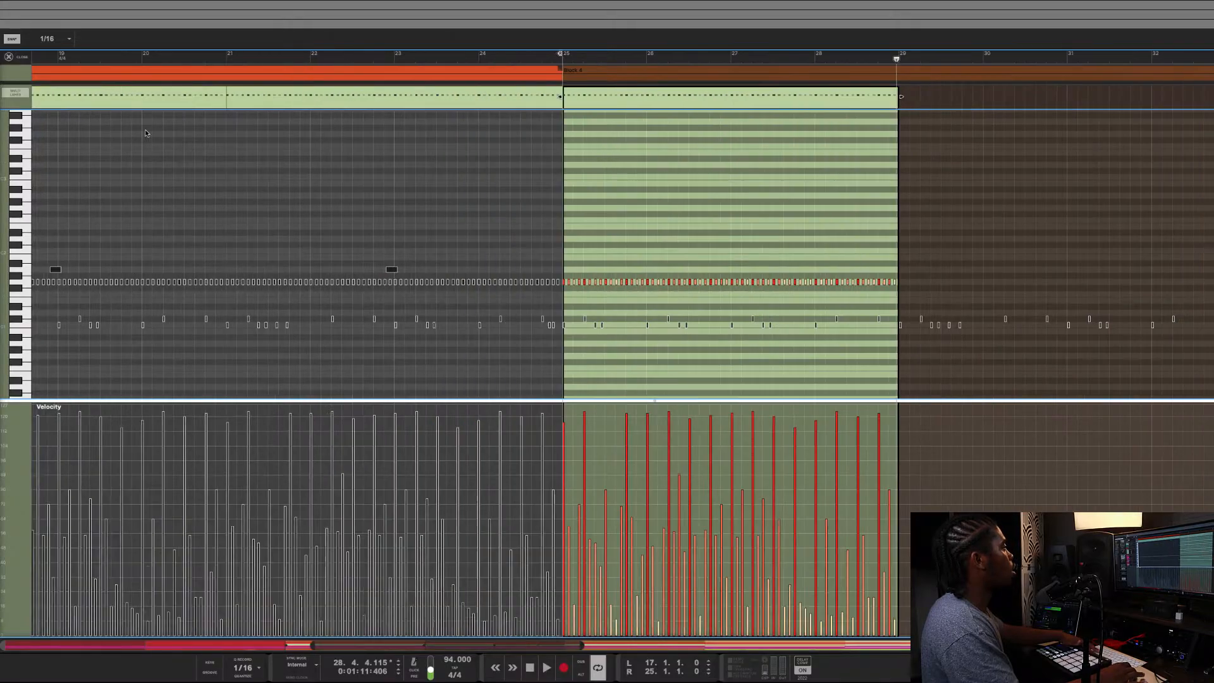
pyautogui.hscroll(-1, 607, 272)
pyautogui.hscroll(-5, 607, 272)
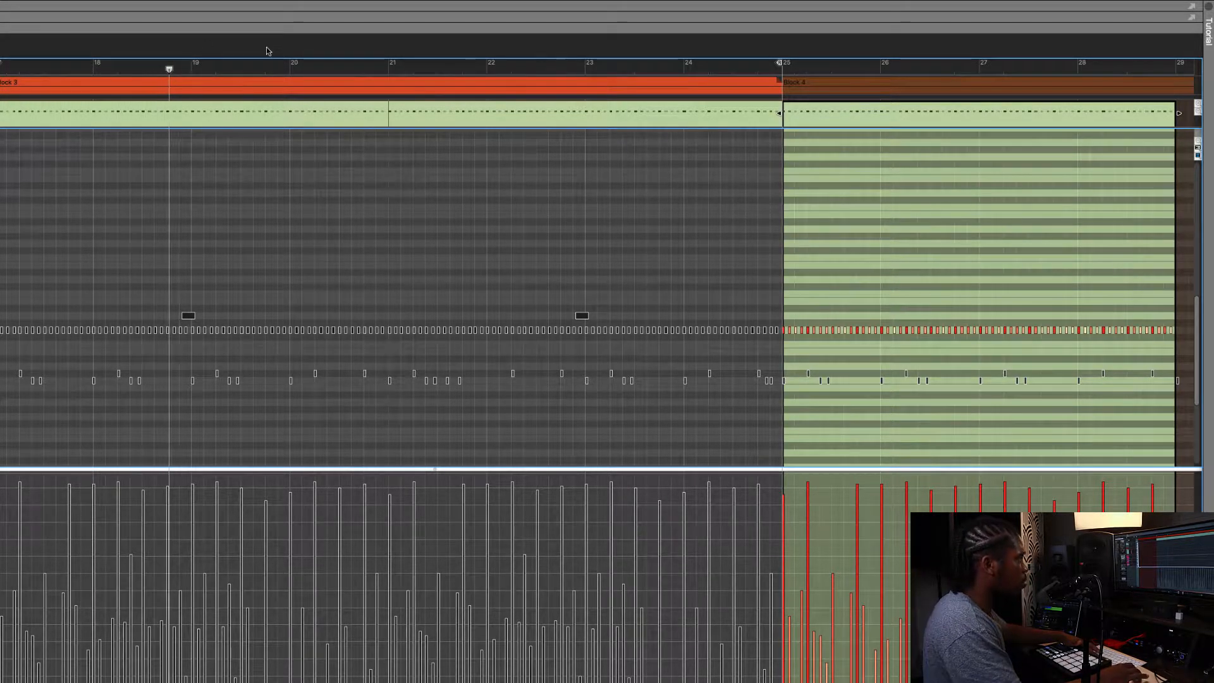
pyautogui.click(785, 74)
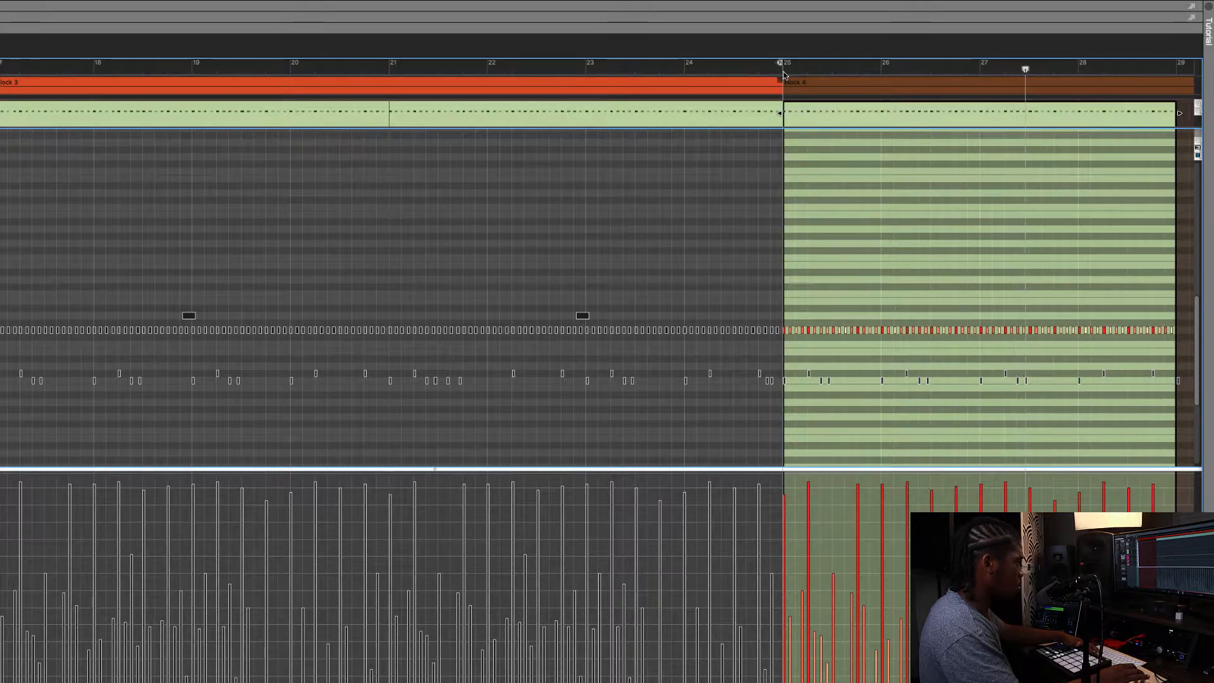
pyautogui.press('space')
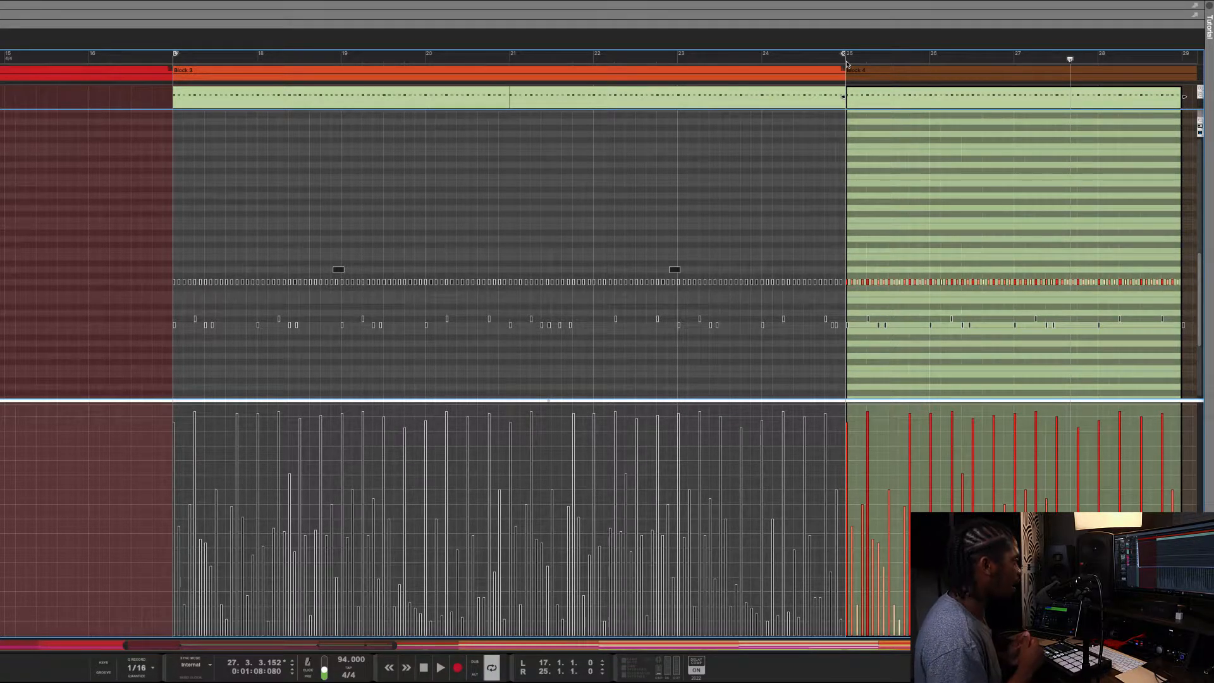
# Step: Record a new eight-bar hi-hat take over Block 3 on a new lane of the Battery 4 1 track
pyautogui.click(879, 98)
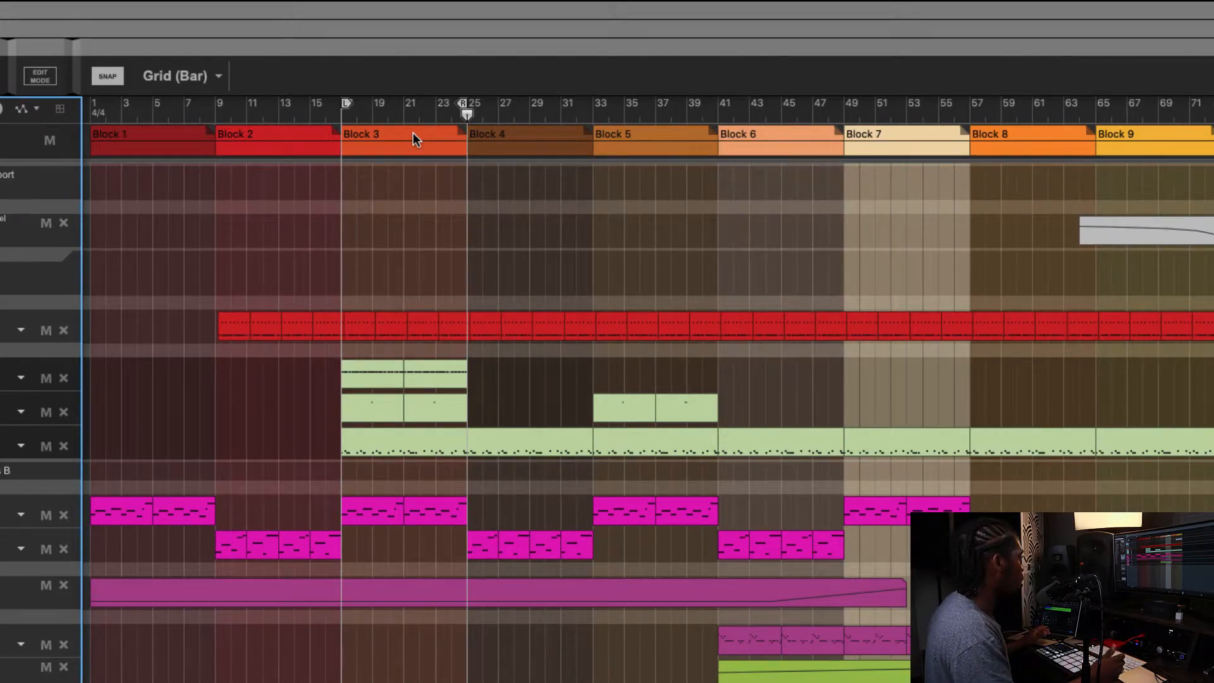
pyautogui.press('super+Return')
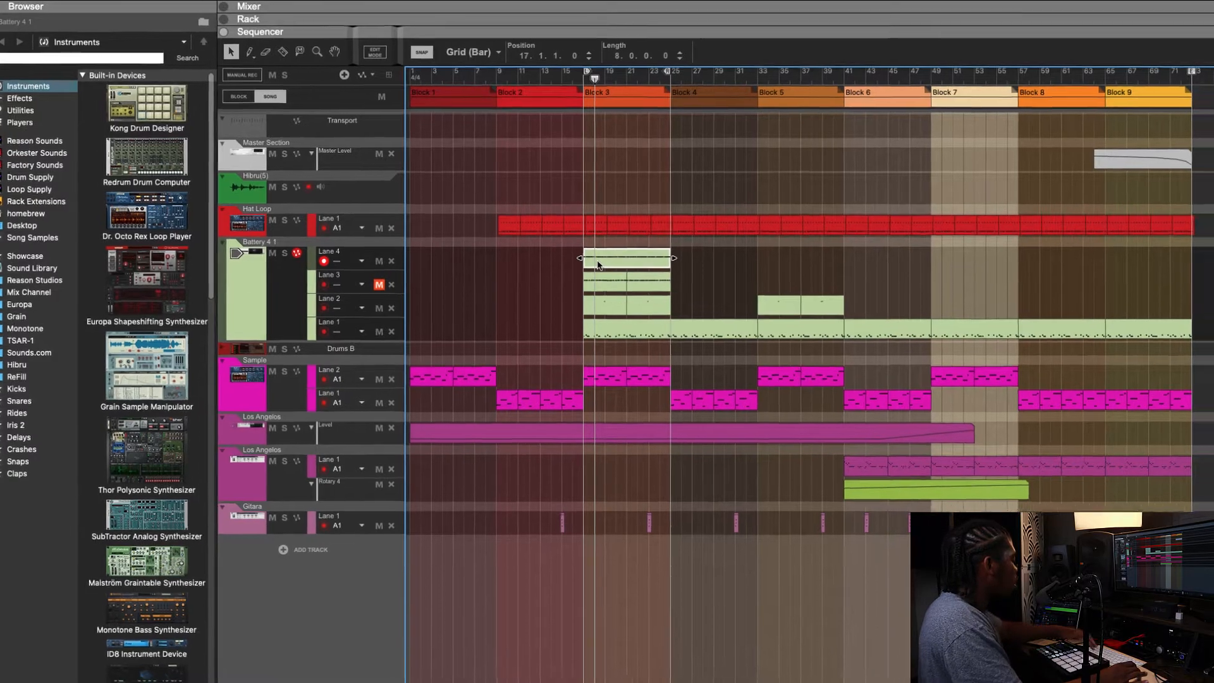
# Step: Open the new Lane 4 take in Block 3 and examine how its hi-hat notes sit against the grid
pyautogui.doubleClick(610, 265)
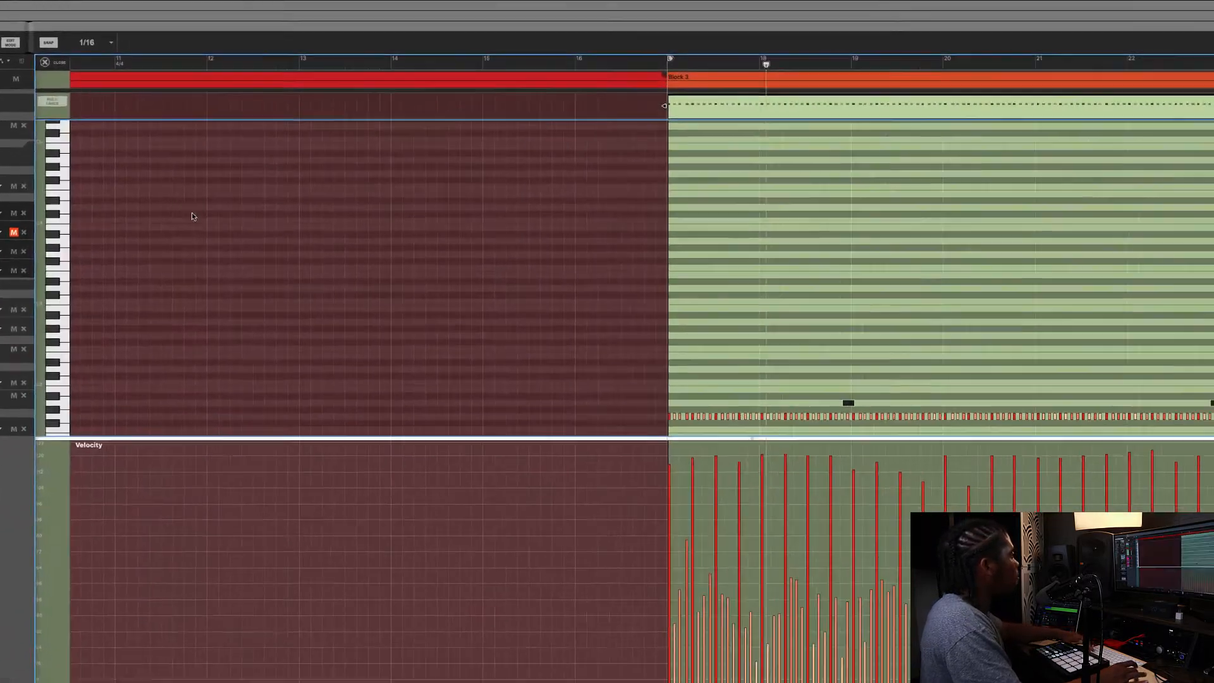
pyautogui.scroll(-5, 525, 191)
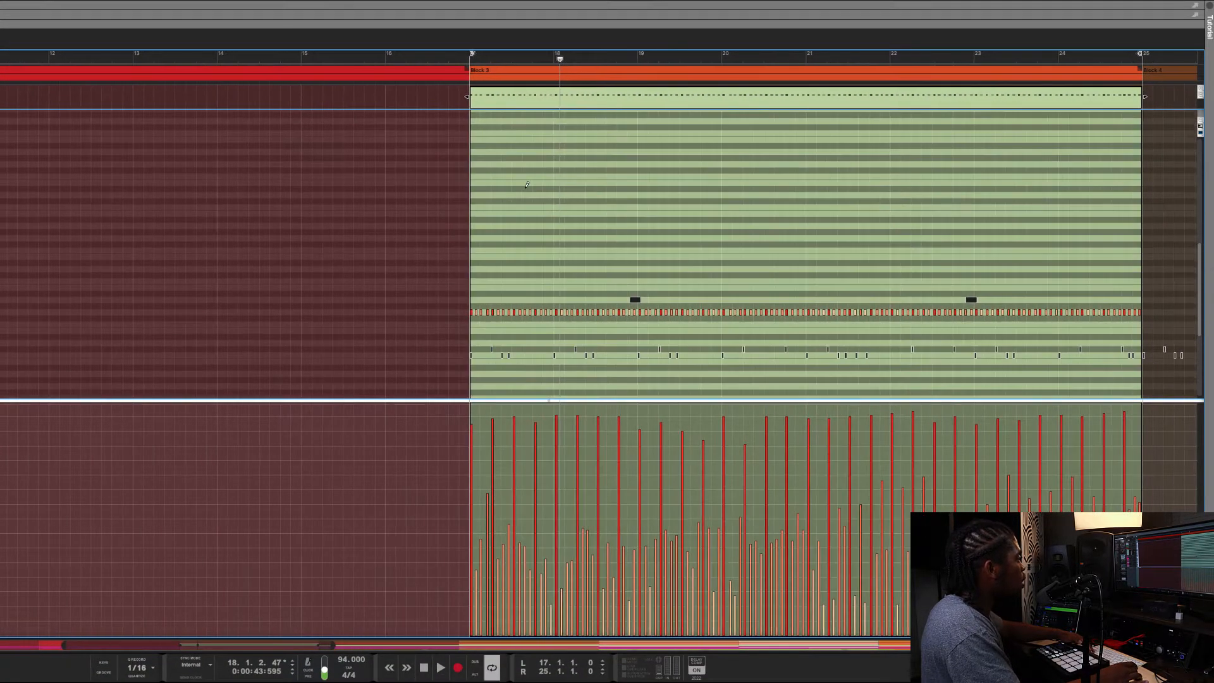
pyautogui.scroll(10, 525, 190)
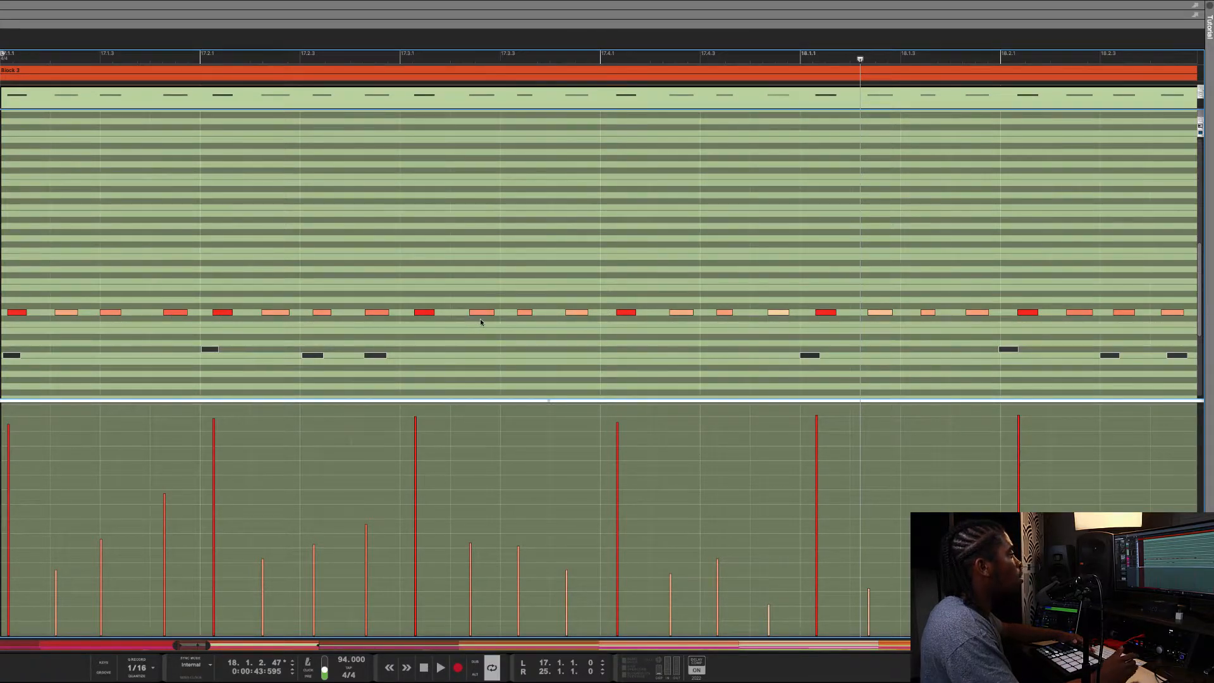
pyautogui.hscroll(5, 334, 243)
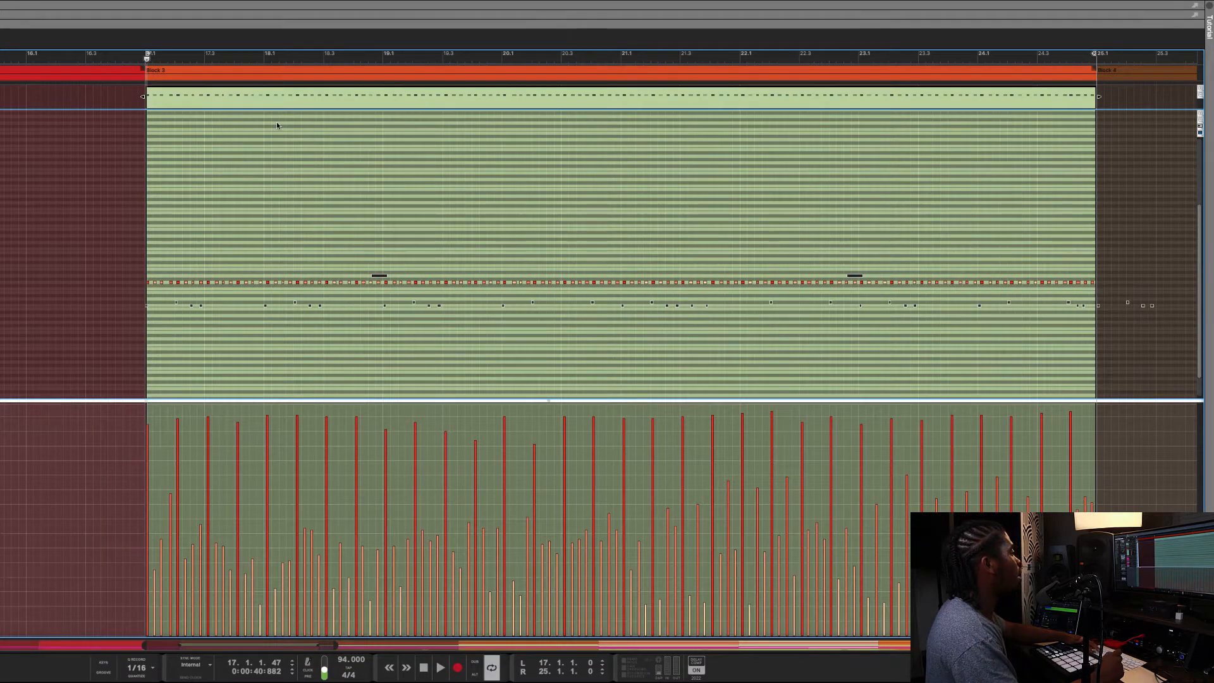
# Step: Select all the hi-hat notes on G 1 in the new take and set the quantize amount to 10%
pyautogui.hotkey('ctrl', 'a')
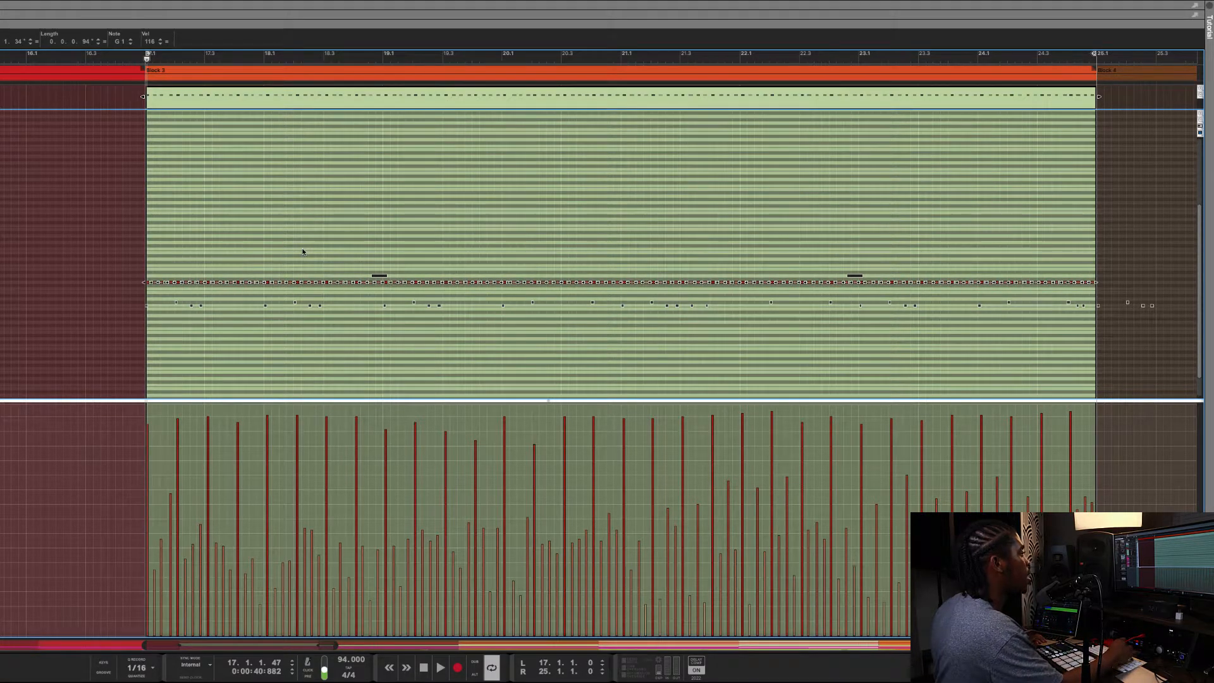
pyautogui.press('F8')
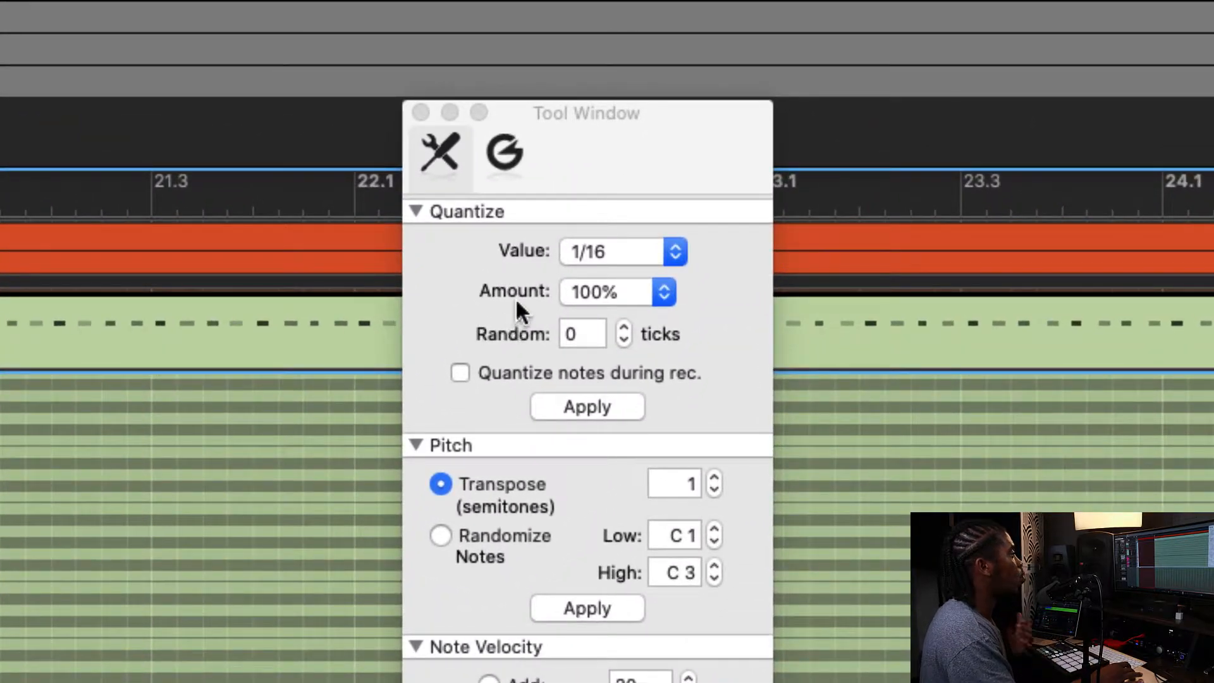
pyautogui.click(623, 290)
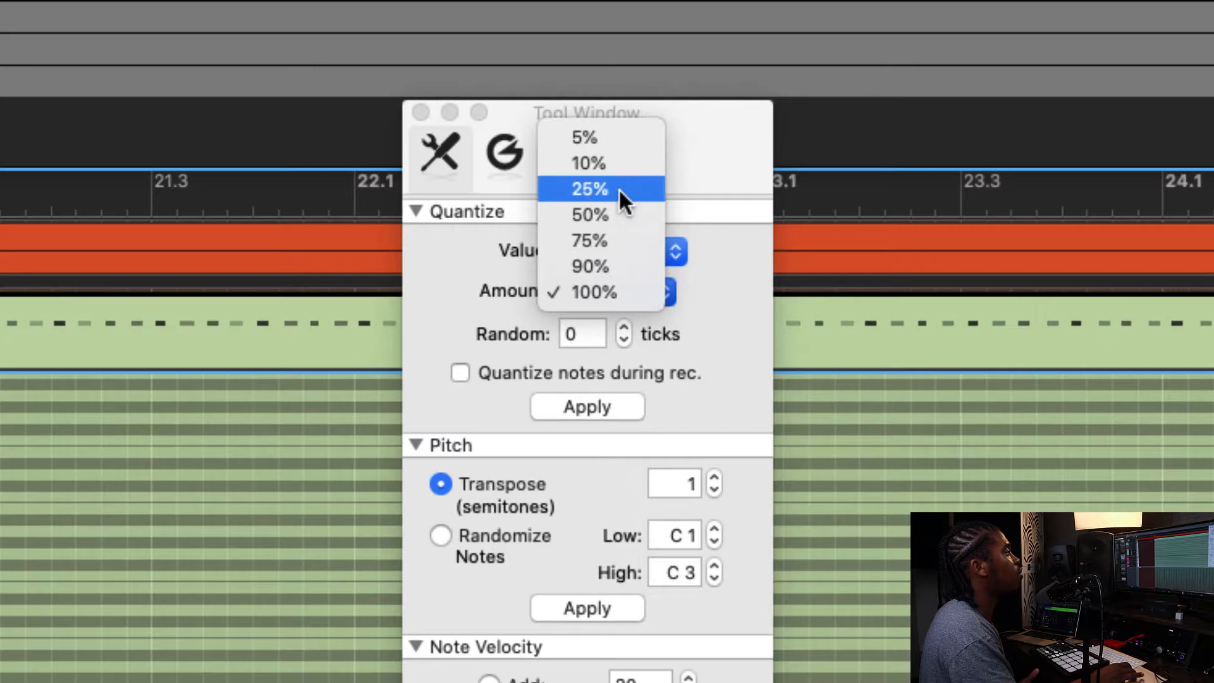
pyautogui.click(617, 162)
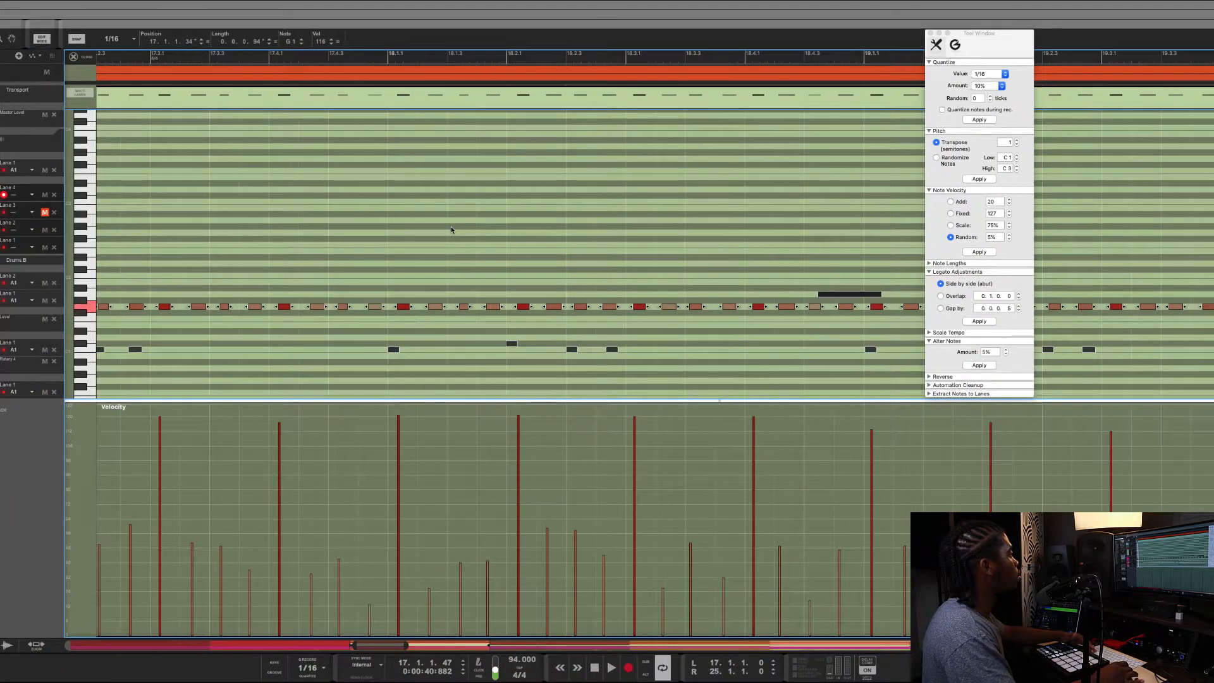
# Step: Set the note editor's snap value to Grid
pyautogui.click(120, 43)
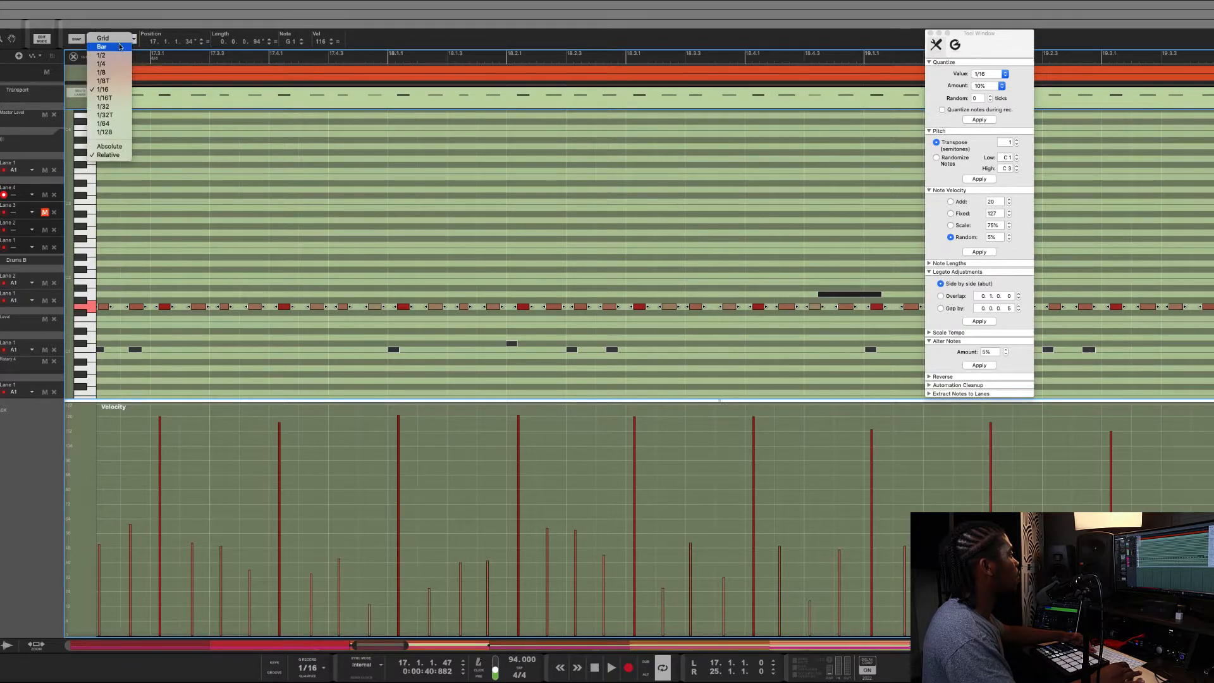
pyautogui.click(117, 40)
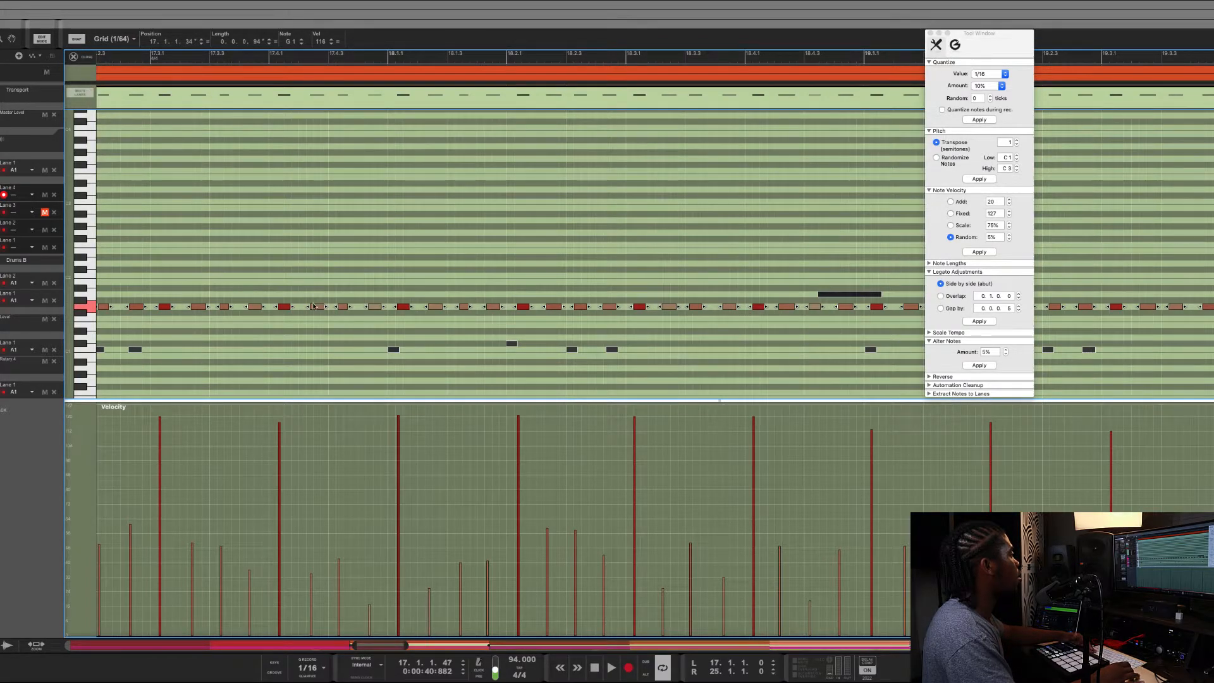
pyautogui.scroll(1, 313, 306)
pyautogui.scroll(1, 314, 306)
pyautogui.scroll(-4, 312, 303)
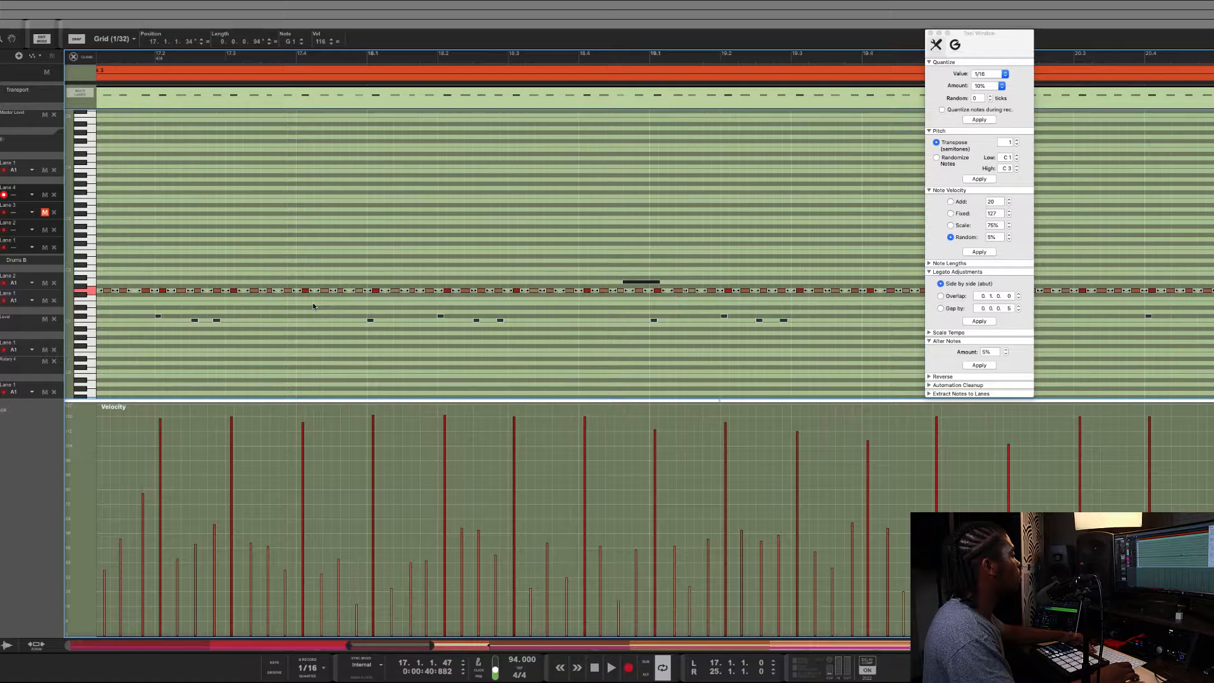
# Step: Try shifting the selected hi-hat notes earlier so that the first one starts at position 16.4.4.218
pyautogui.hscroll(-2, 312, 302)
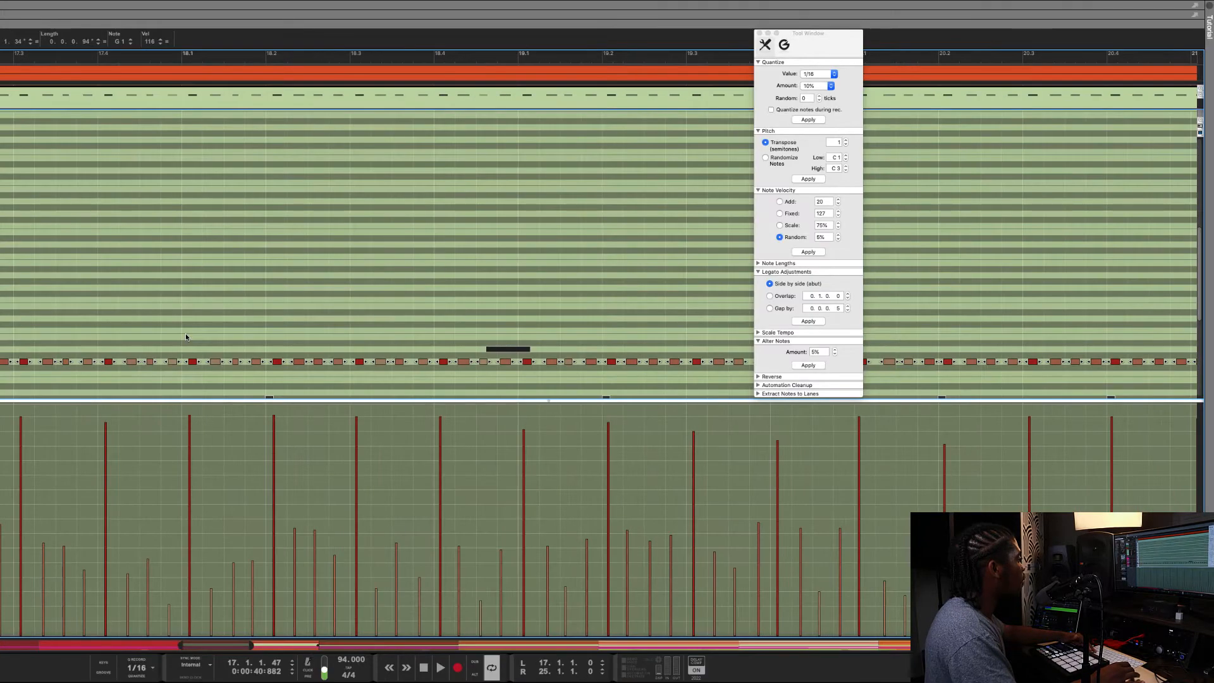
pyautogui.hscroll(-3, 355, 333)
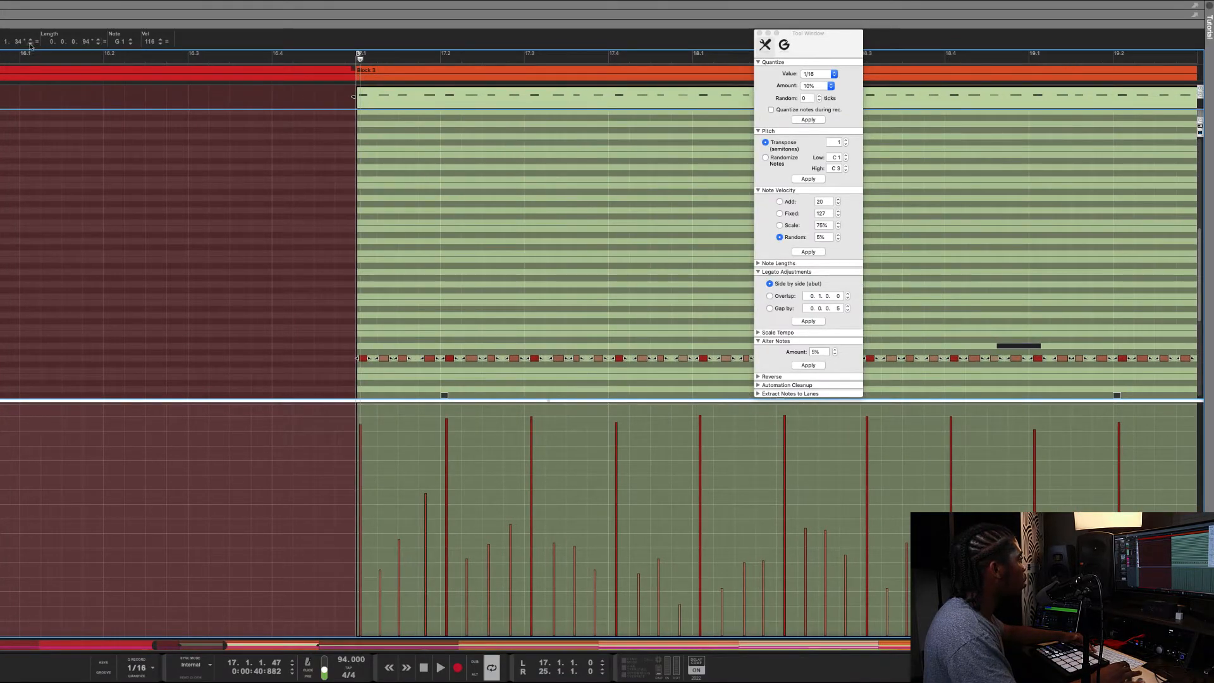
pyautogui.moveTo(18, 43); pyautogui.dragTo(14, 70)
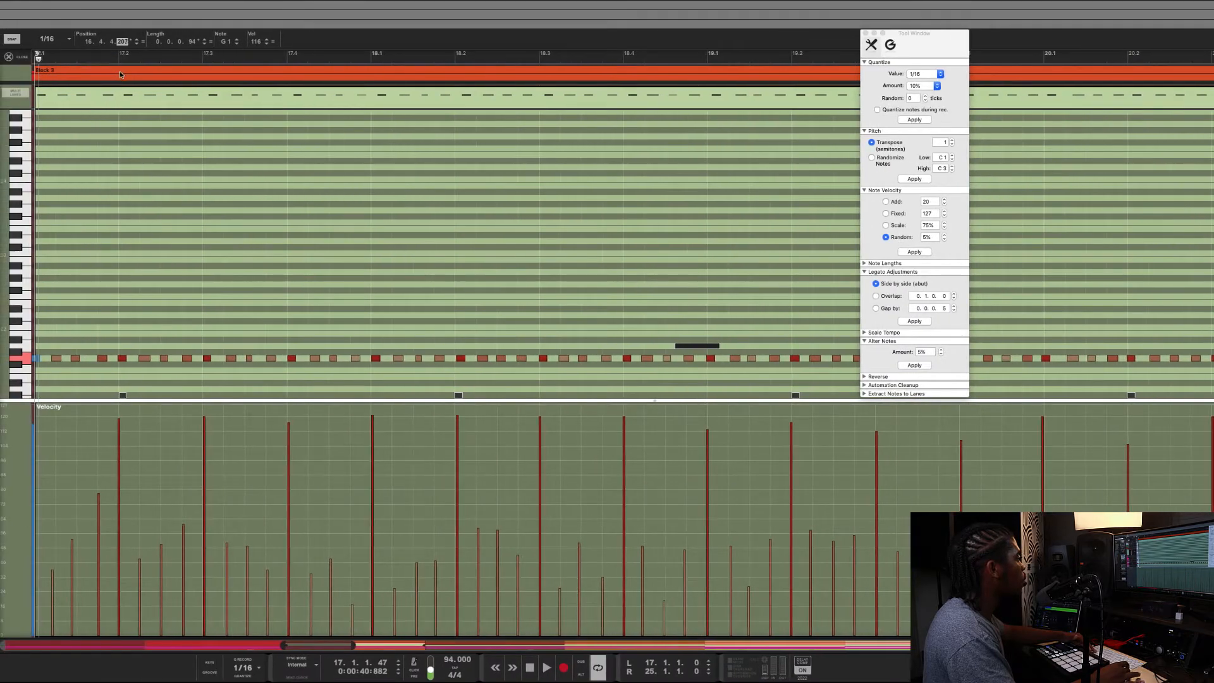
pyautogui.moveTo(120, 72); pyautogui.dragTo(120, 73)
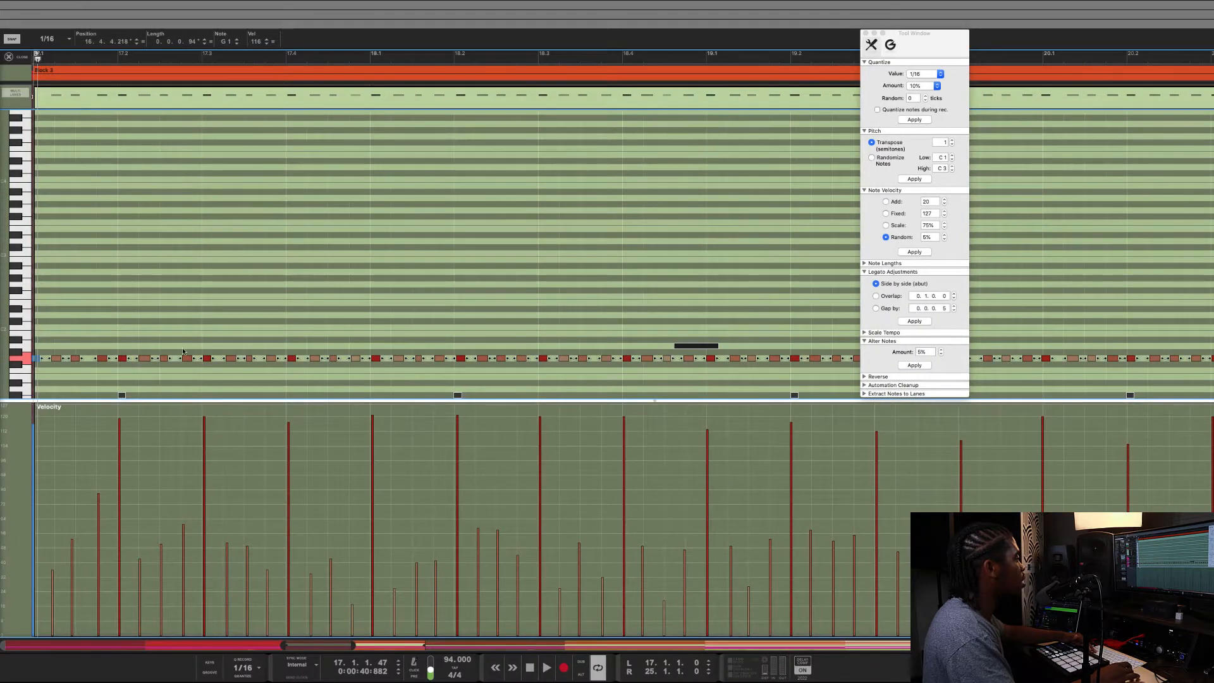
pyautogui.hscroll(-2, 183, 352)
pyautogui.hscroll(-3, 183, 351)
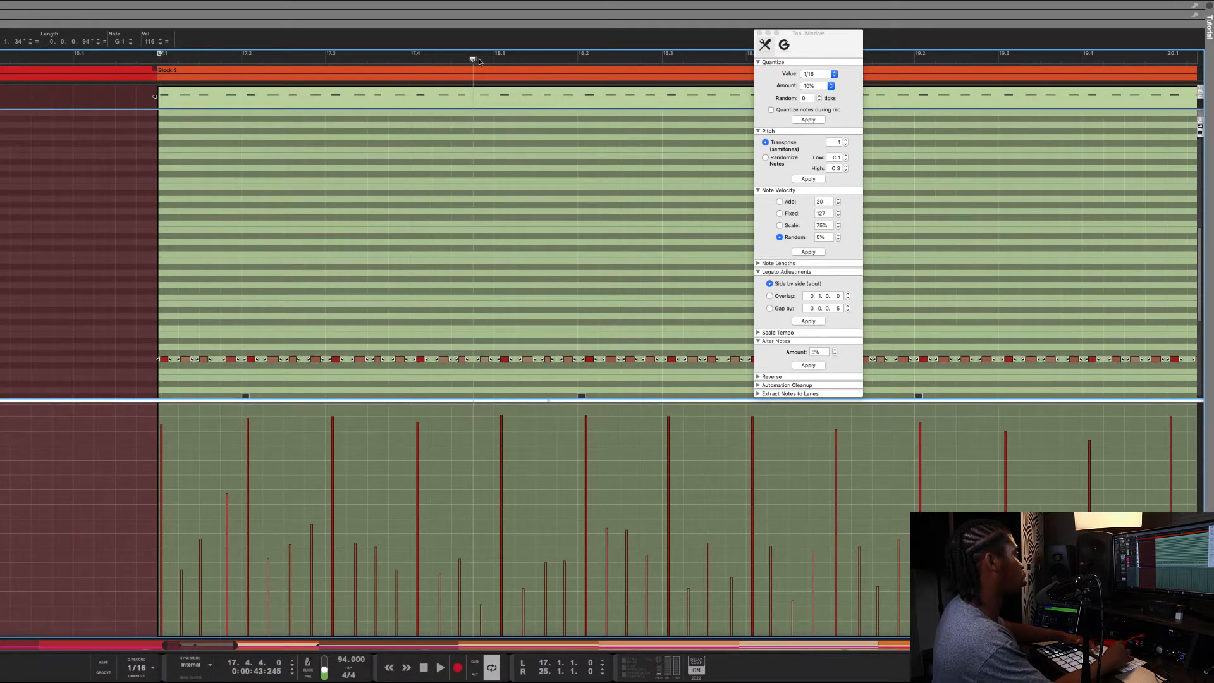
# Step: Quantize the selected hi-hat notes repeatedly to 1/16 at 10% while the beat plays, stop playback and clear the selection
pyautogui.press('super+k')
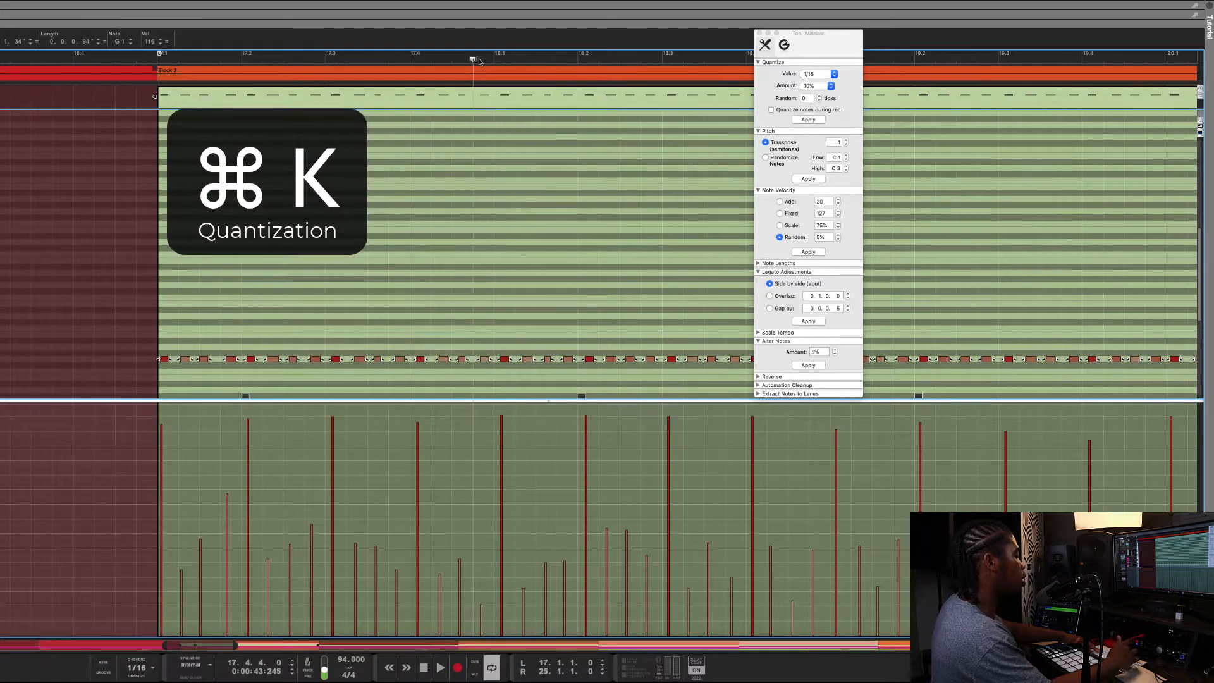
pyautogui.press('super+k')
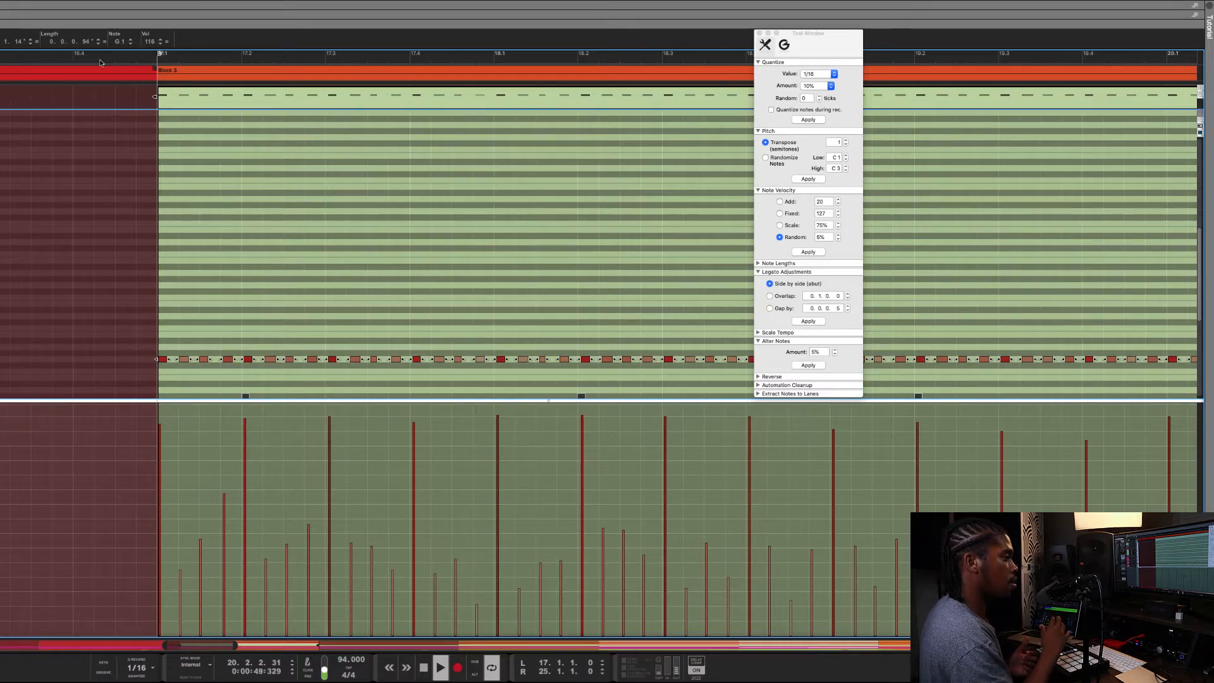
pyautogui.press('space')
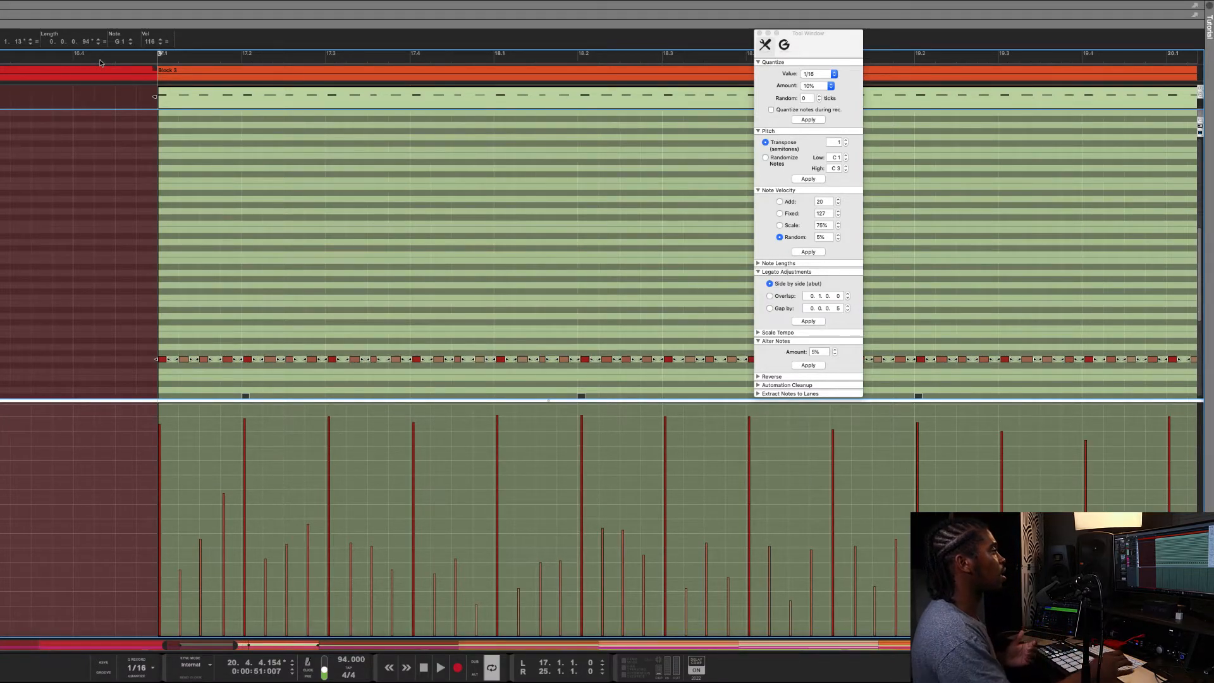
pyautogui.click(202, 180)
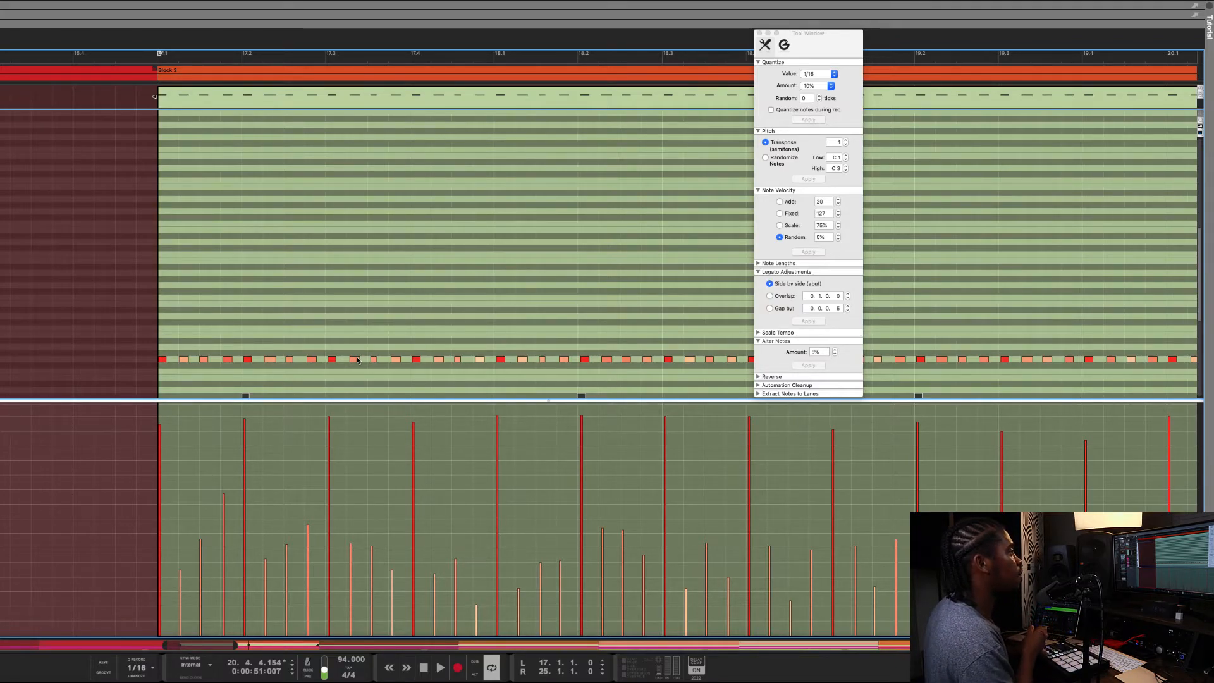
# Step: Play the partially quantized hi-hats from position 17.1.1.0 to hear their feel, and stop playback
pyautogui.click(158, 57)
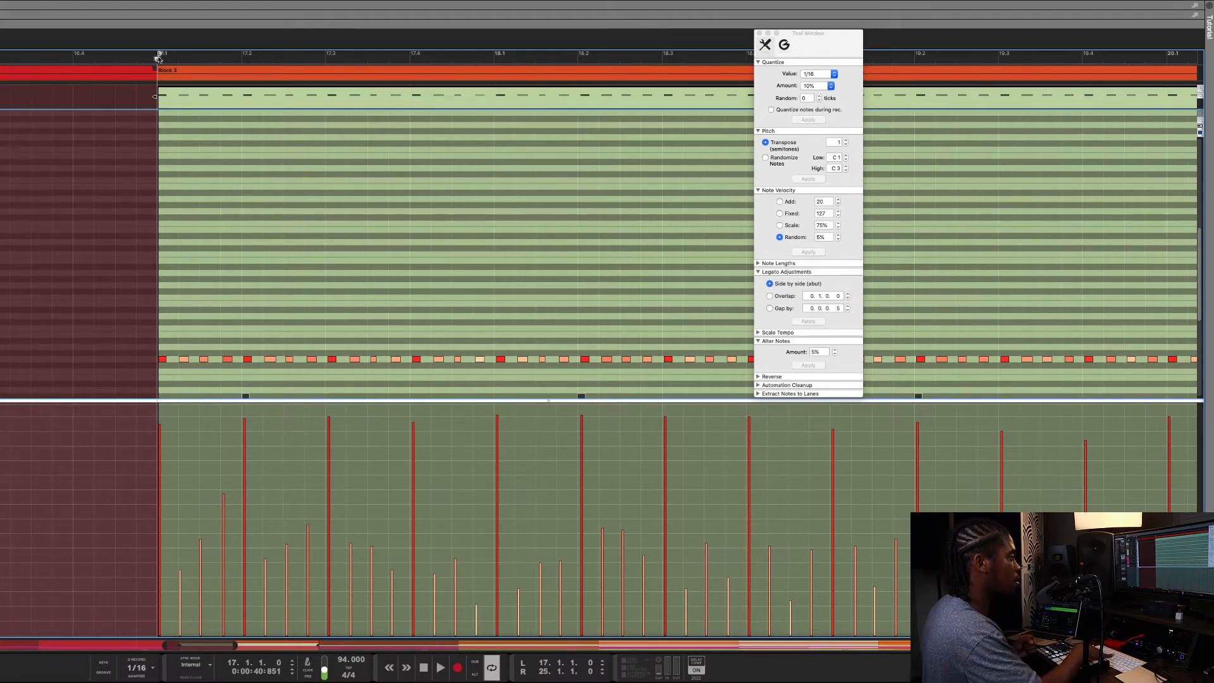
pyautogui.press('space')
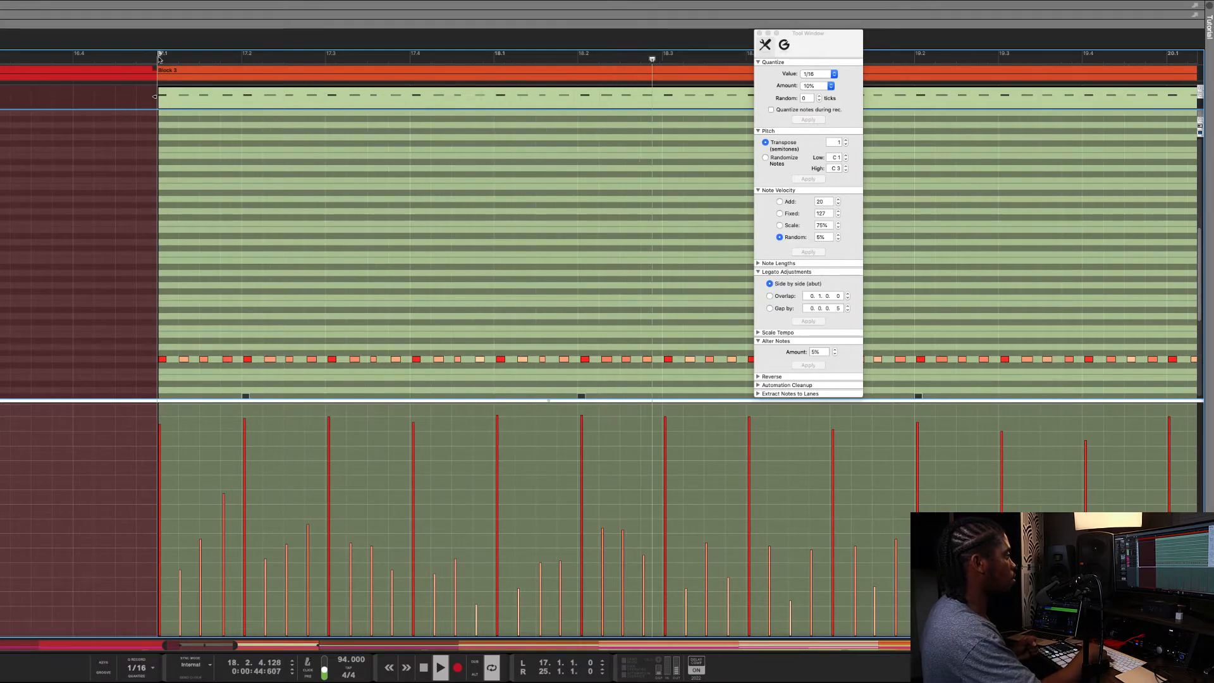
pyautogui.press('space')
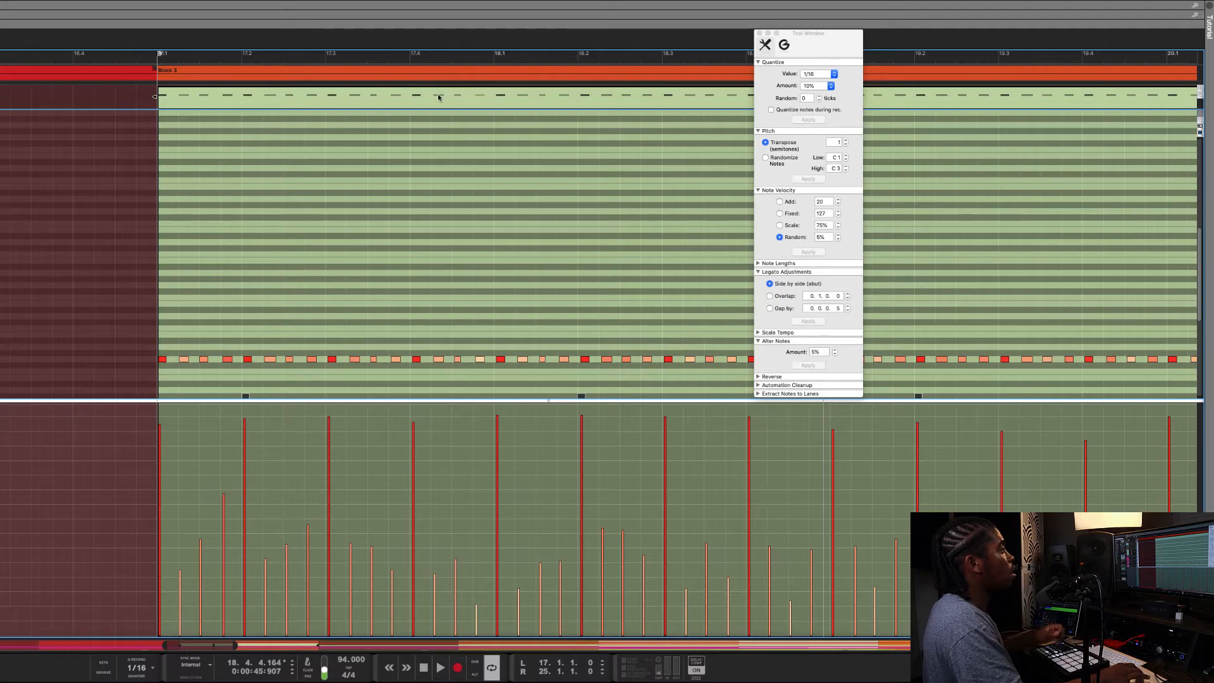
# Step: Try quantizing all the hi-hat notes to 1/16 at 100% and listen to the fully quantized version
pyautogui.click(823, 87)
pyautogui.click(817, 124)
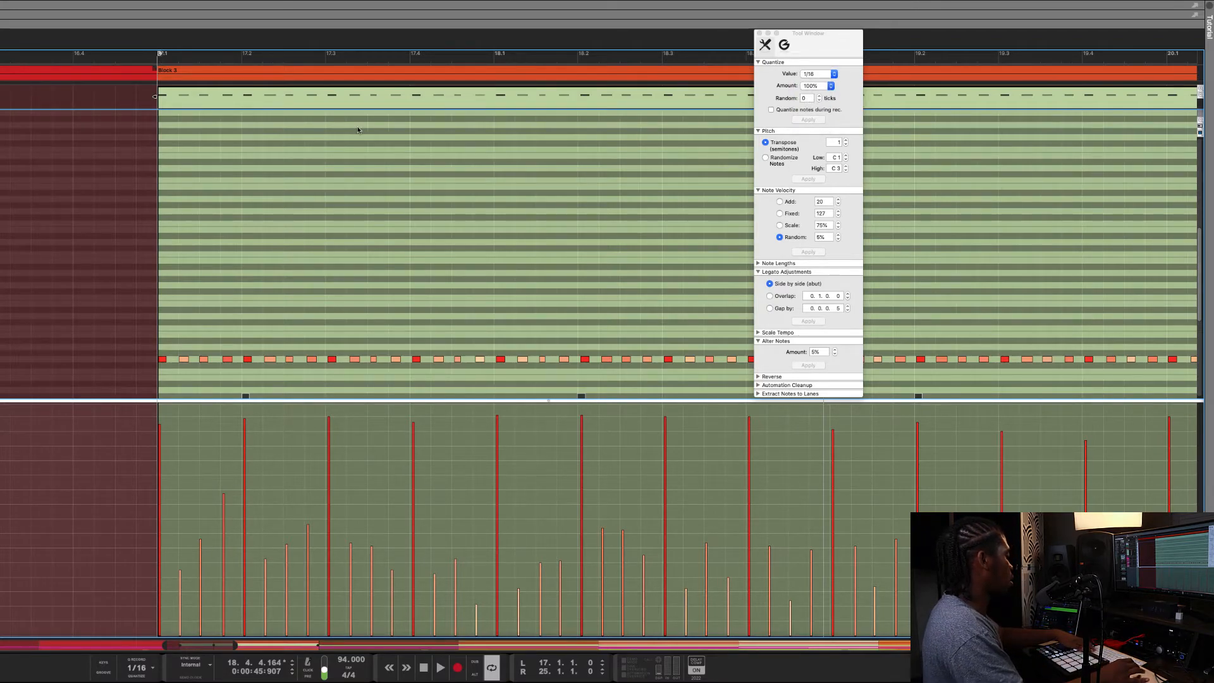
pyautogui.press('super+a')
pyautogui.press('super+k')
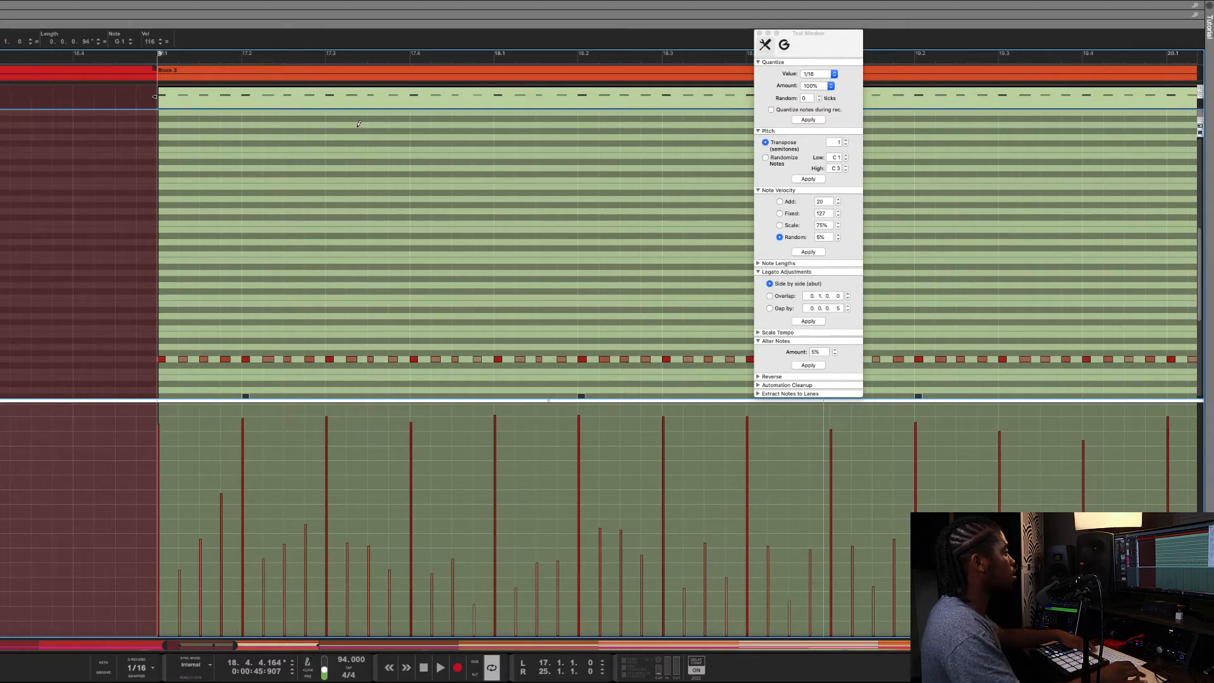
pyautogui.press('space')
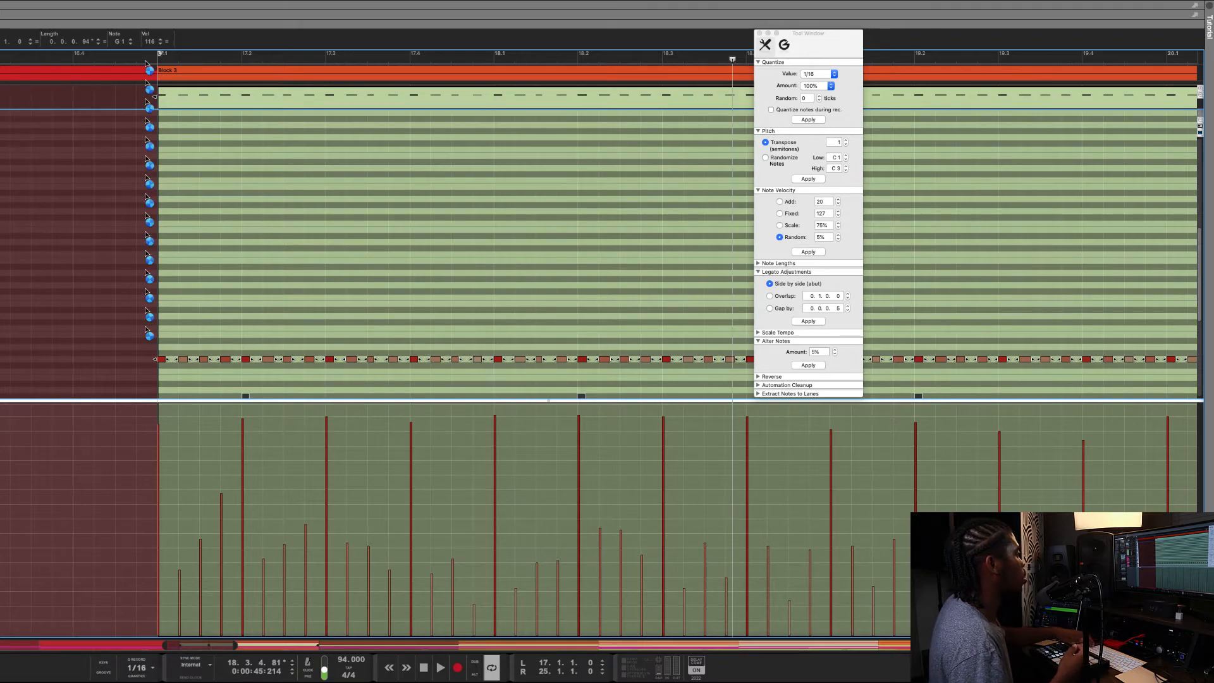
# Step: Undo the 100% quantization of the hi-hats and clear the note selection
pyautogui.press('super+z')
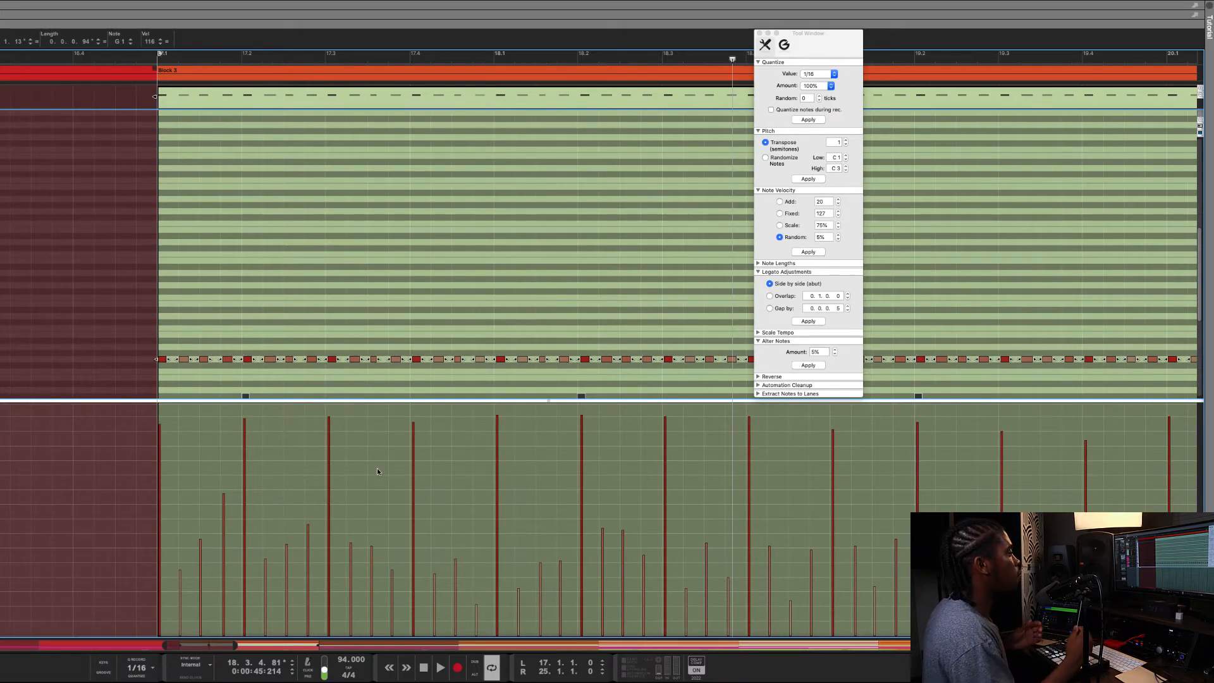
pyautogui.click(174, 300)
# Step: Examine how the first hi-hat notes at the start of bar 17 sit against the grid lines
pyautogui.scroll(3, 162, 310)
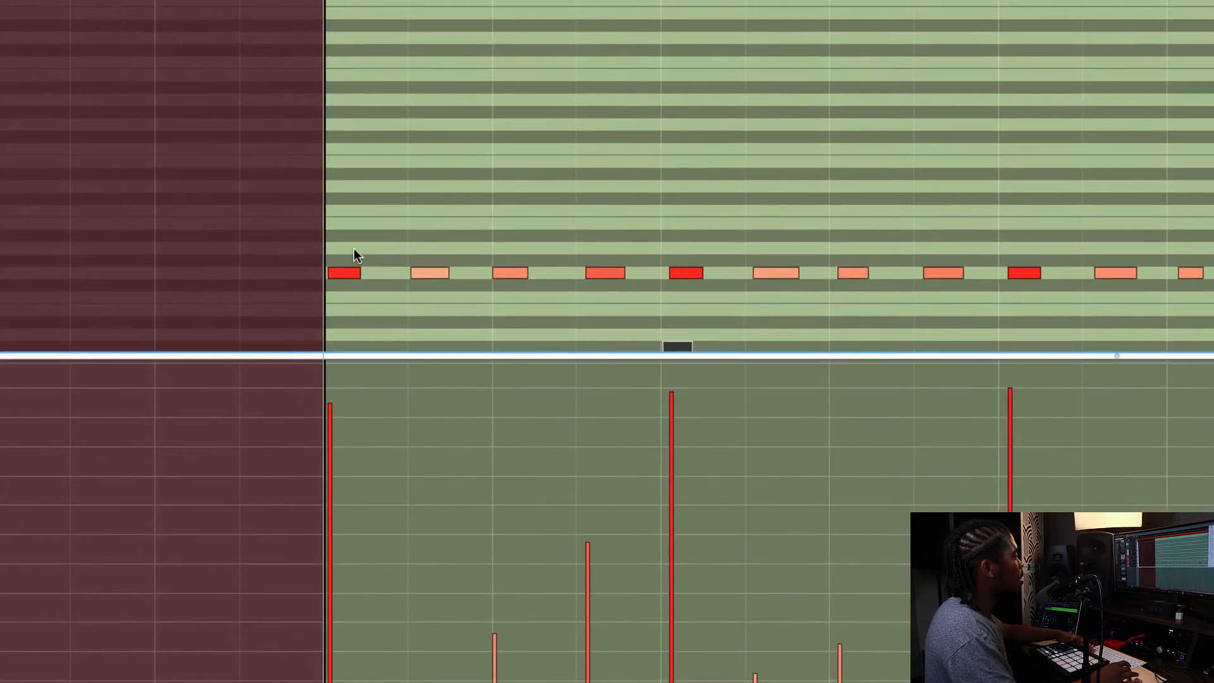
pyautogui.click(336, 274)
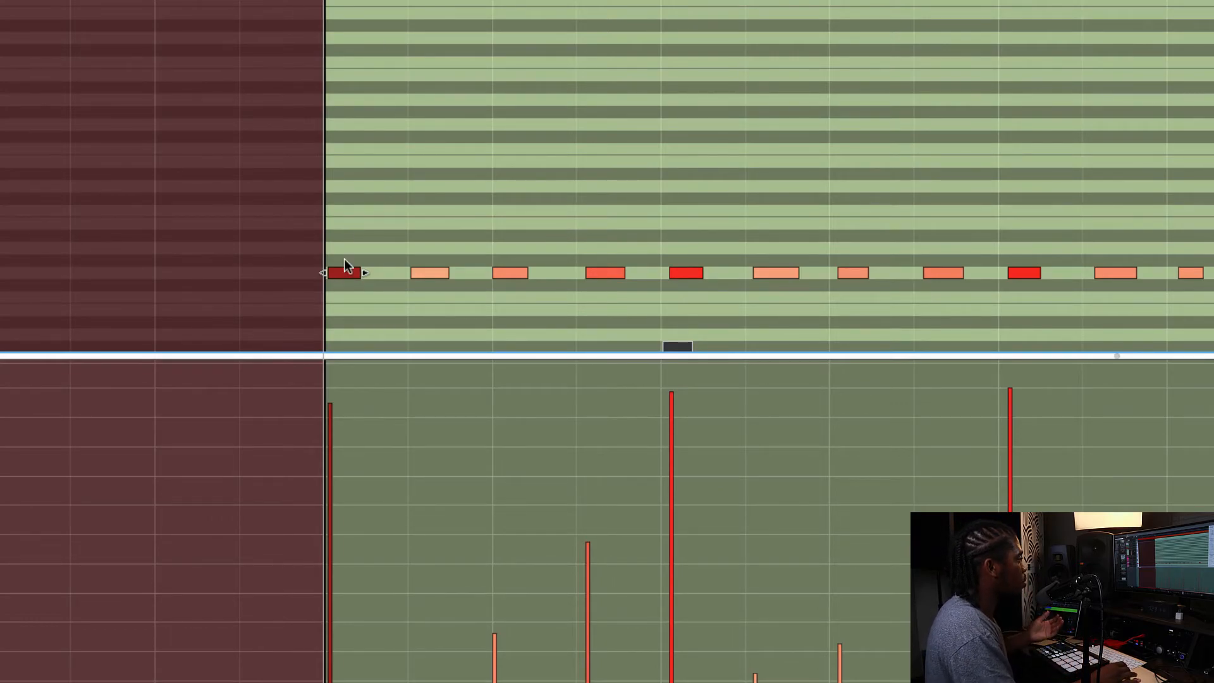
pyautogui.click(362, 208)
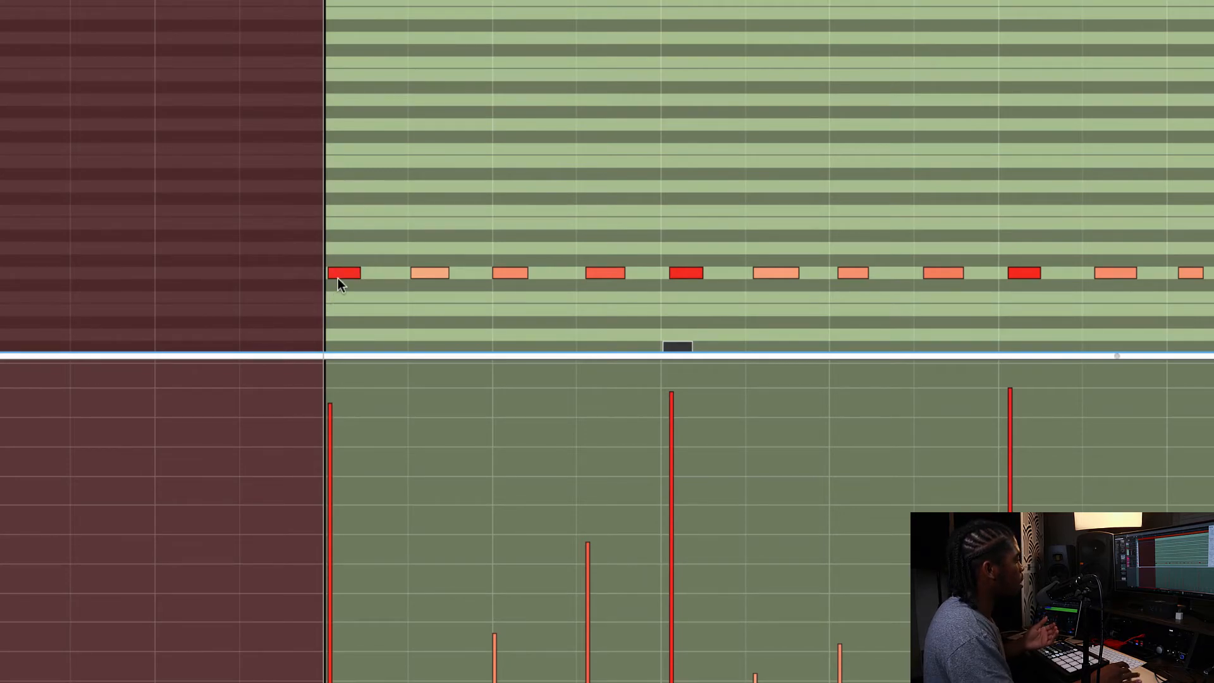
pyautogui.scroll(4, 337, 279)
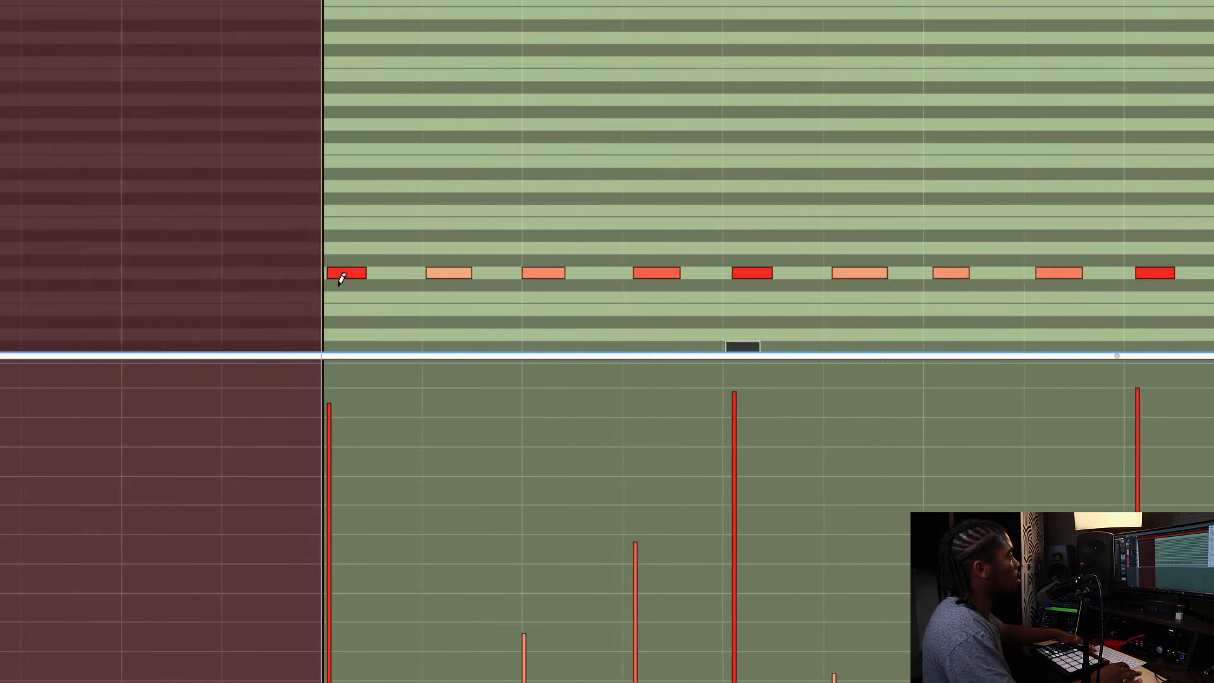
pyautogui.scroll(-4, 339, 281)
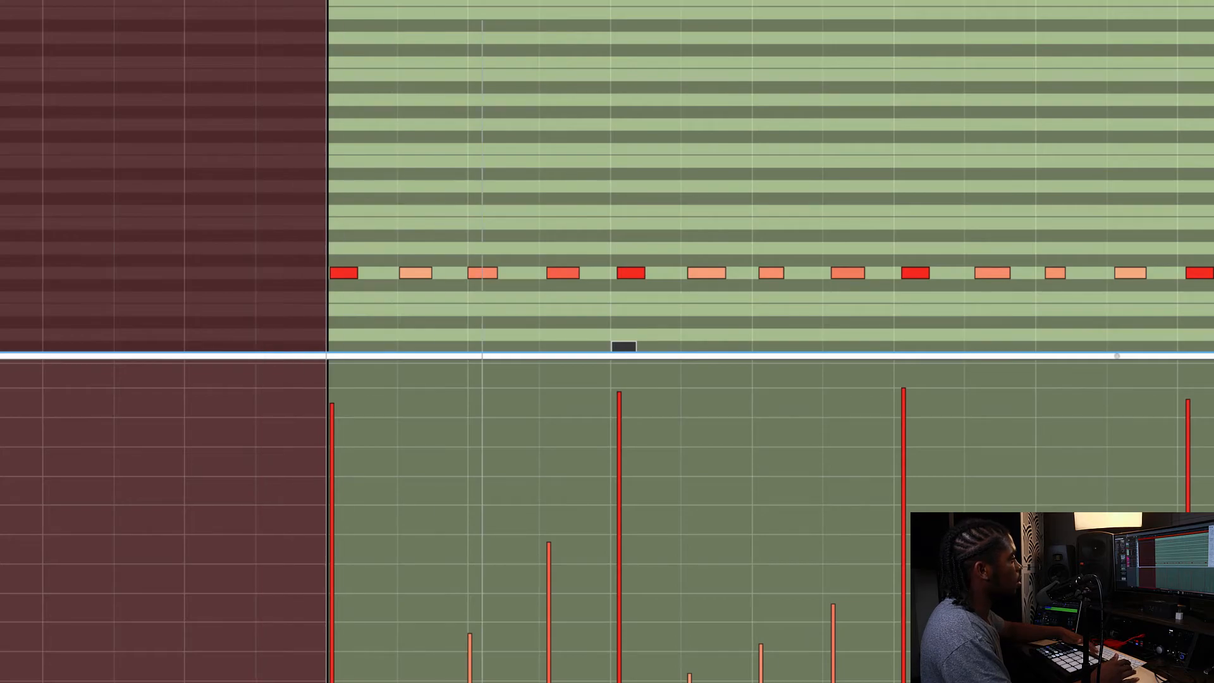